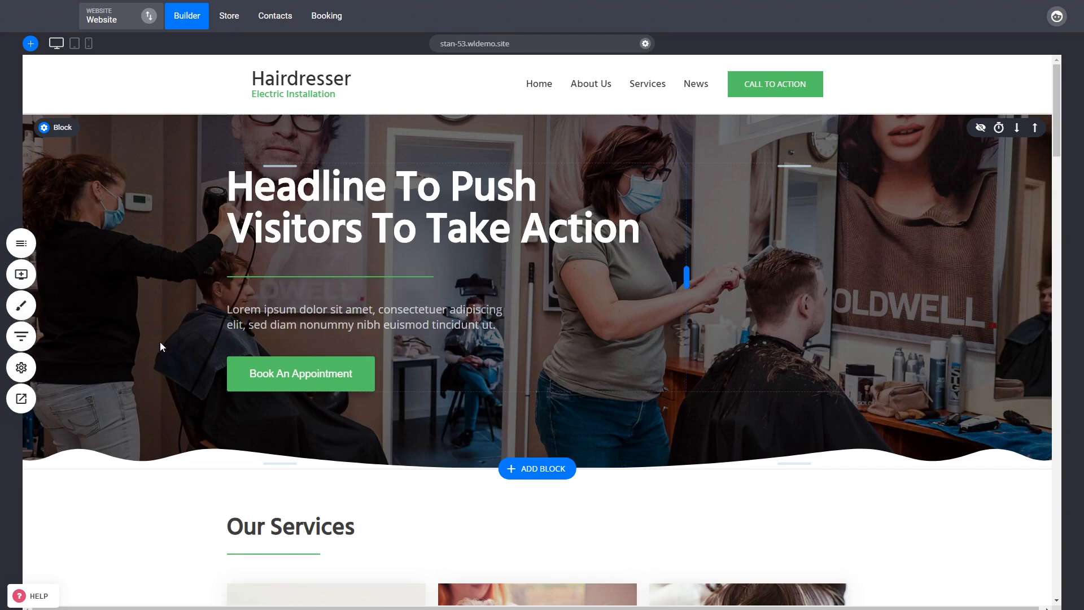
In the Home page's SEO settings, replace the page title with the copied share-image description "The Image to display on social networks when sharing this page".
{"action": "left_click", "coordinate": [21, 368]}
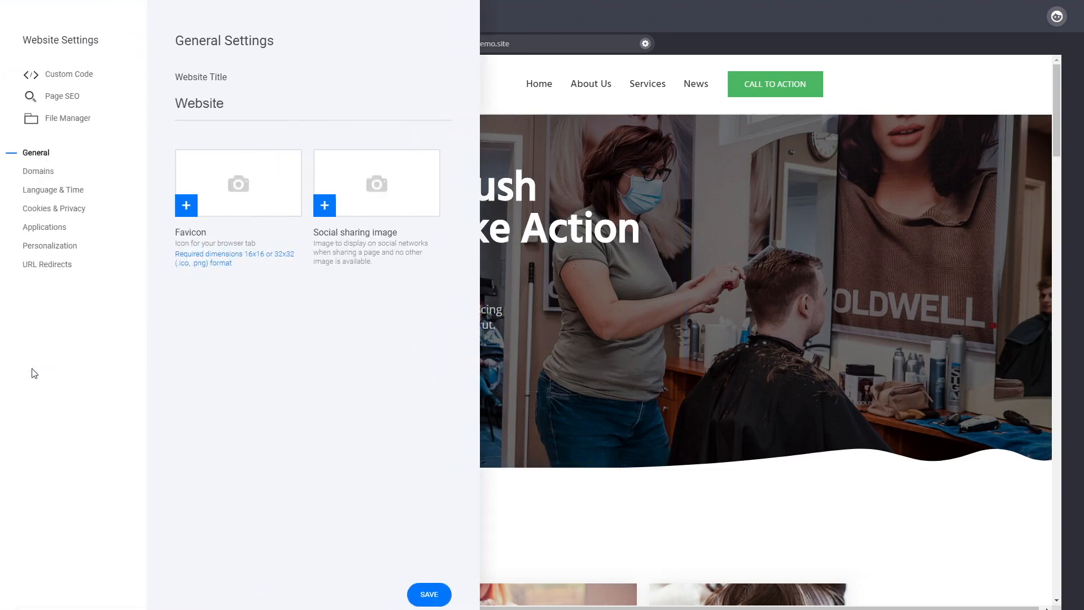
{"action": "left_click", "coordinate": [59, 97]}
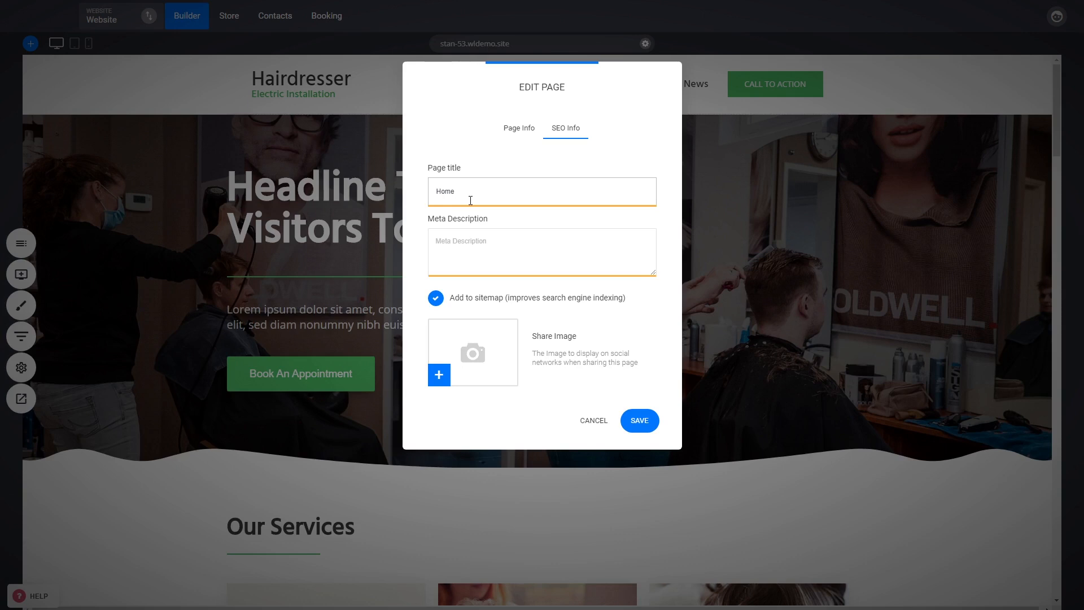
{"action": "left_click_drag", "start_coordinate": [639, 366], "coordinate": [534, 350]}
{"action": "key", "text": "ctrl+c"}
{"action": "left_click", "coordinate": [494, 188]}
{"action": "key", "text": "ctrl+a"}
{"action": "key", "text": "ctrl+v"}
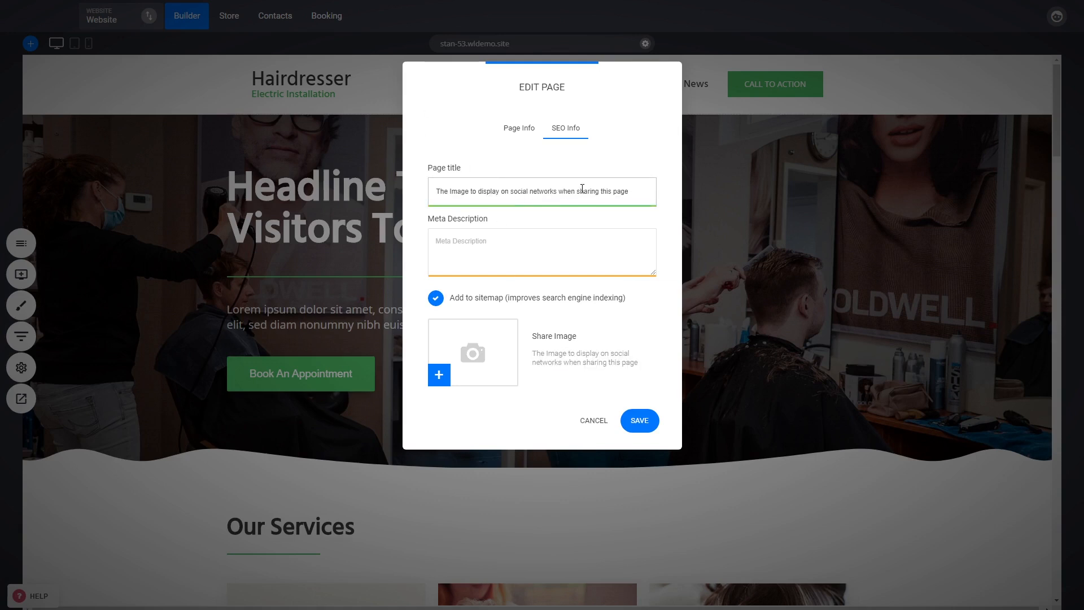
Try a longer page title by appending "ds ds dsdsds", clear it, and close the page settings without saving.
{"action": "type", "text": "ds ds dsdsds"}
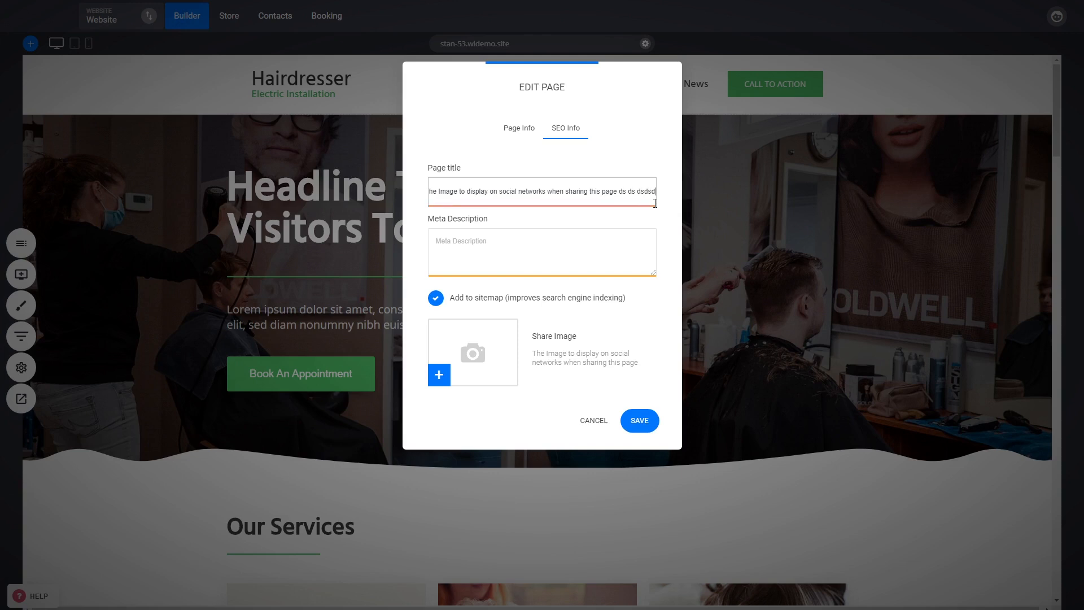
{"action": "triple_click", "coordinate": [624, 197]}
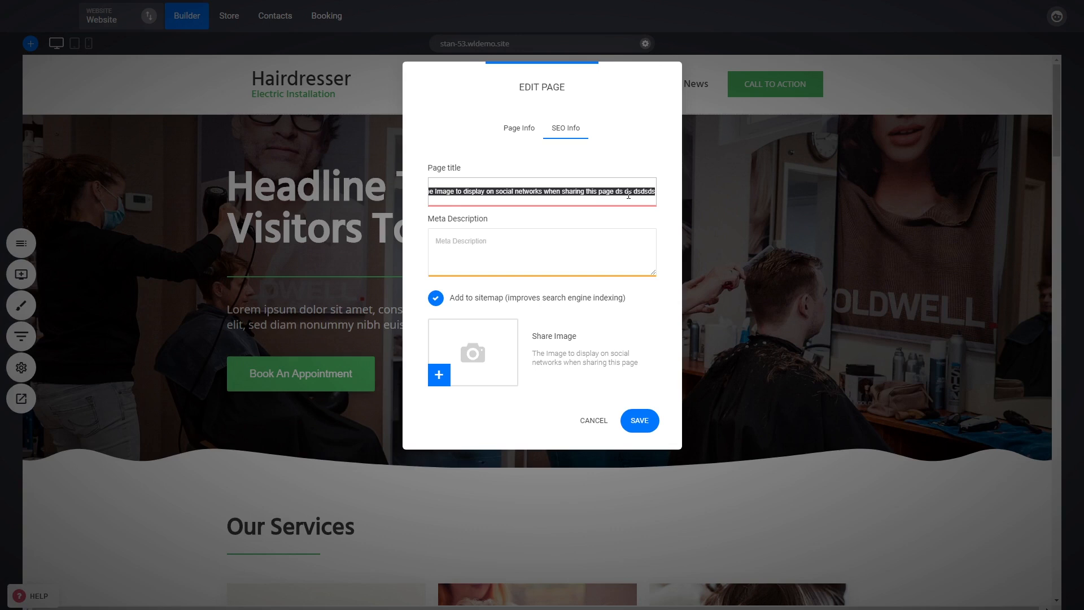
{"action": "key", "text": "BackSpace"}
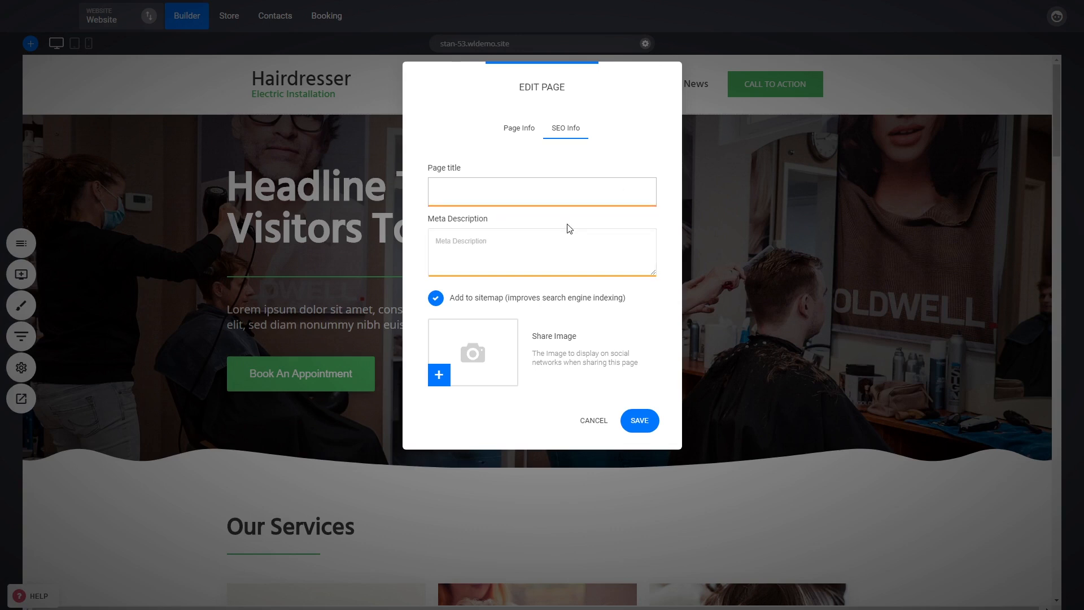
{"action": "left_click", "coordinate": [527, 241]}
{"action": "mouse_move", "coordinate": [499, 300]}
{"action": "left_click", "coordinate": [594, 421]}
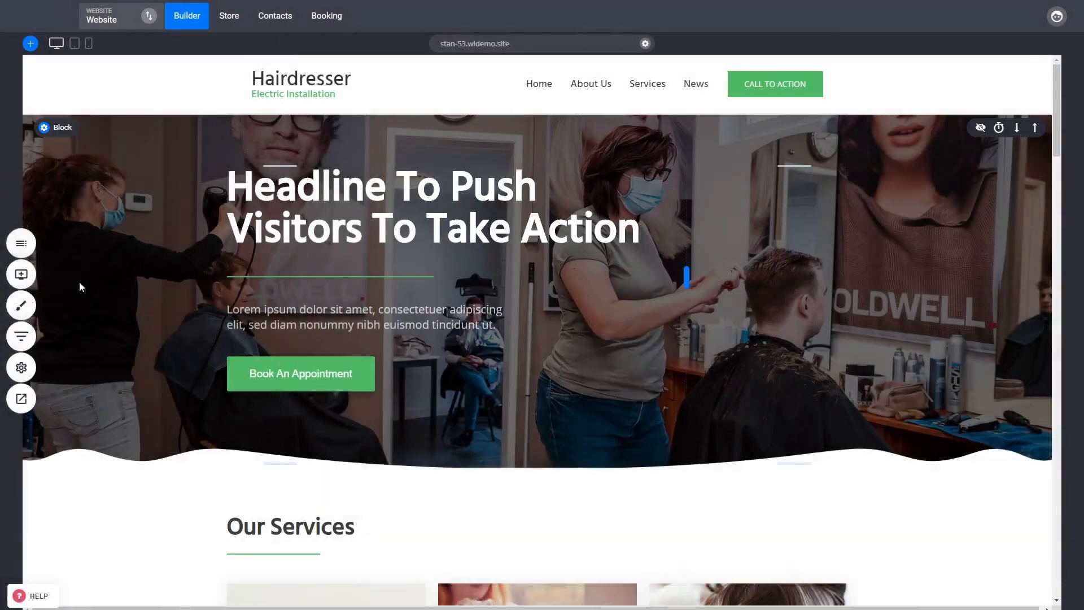
Examine the SEO info in the Contact Us page's settings without saving any changes.
{"action": "left_click", "coordinate": [34, 241]}
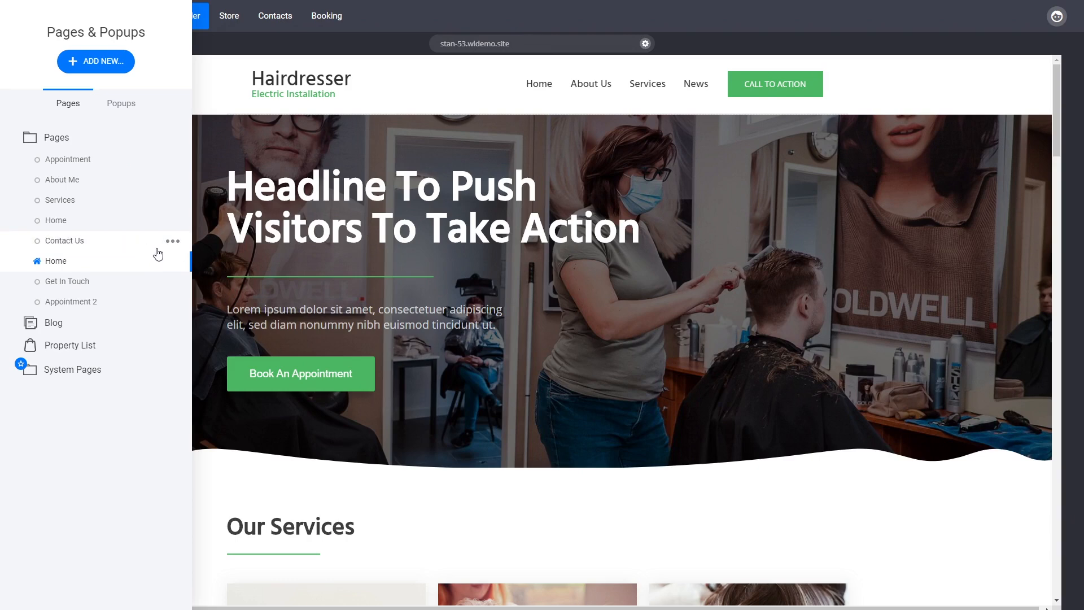
{"action": "left_click", "coordinate": [172, 242]}
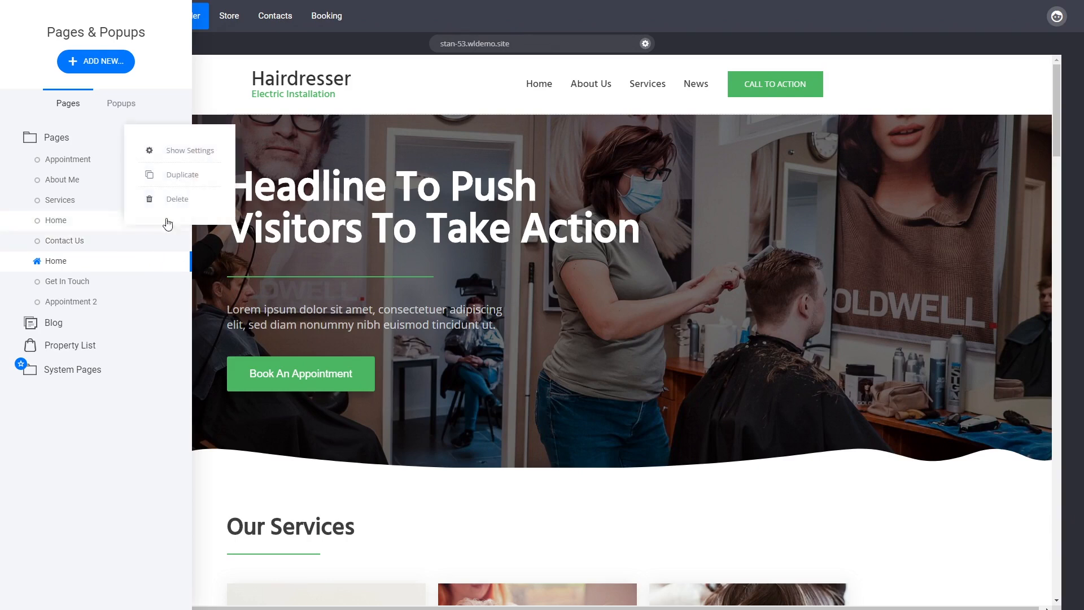
{"action": "left_click", "coordinate": [178, 151]}
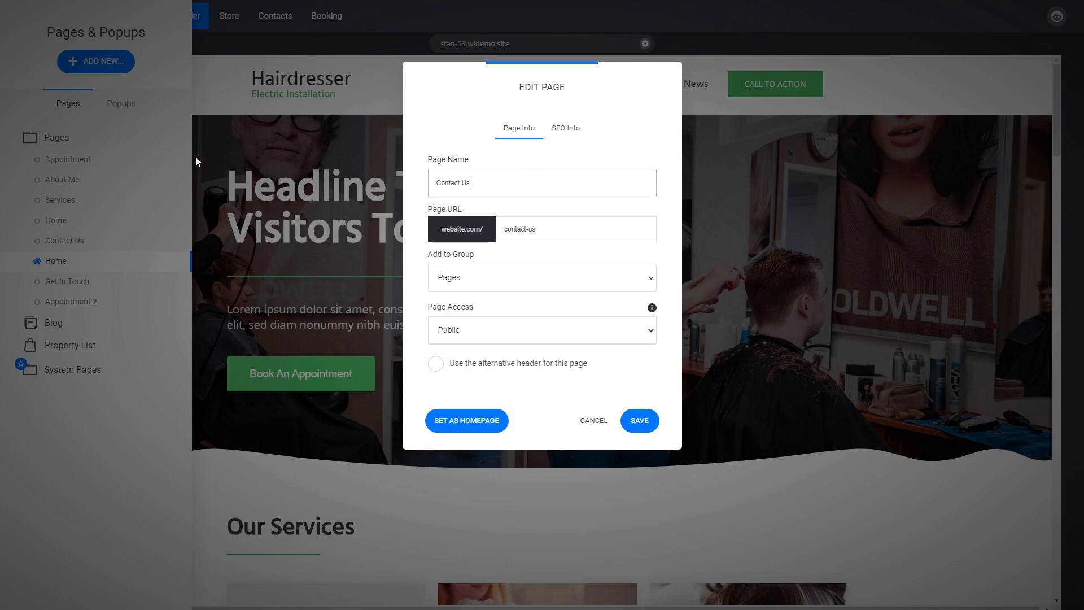
{"action": "left_click", "coordinate": [563, 132]}
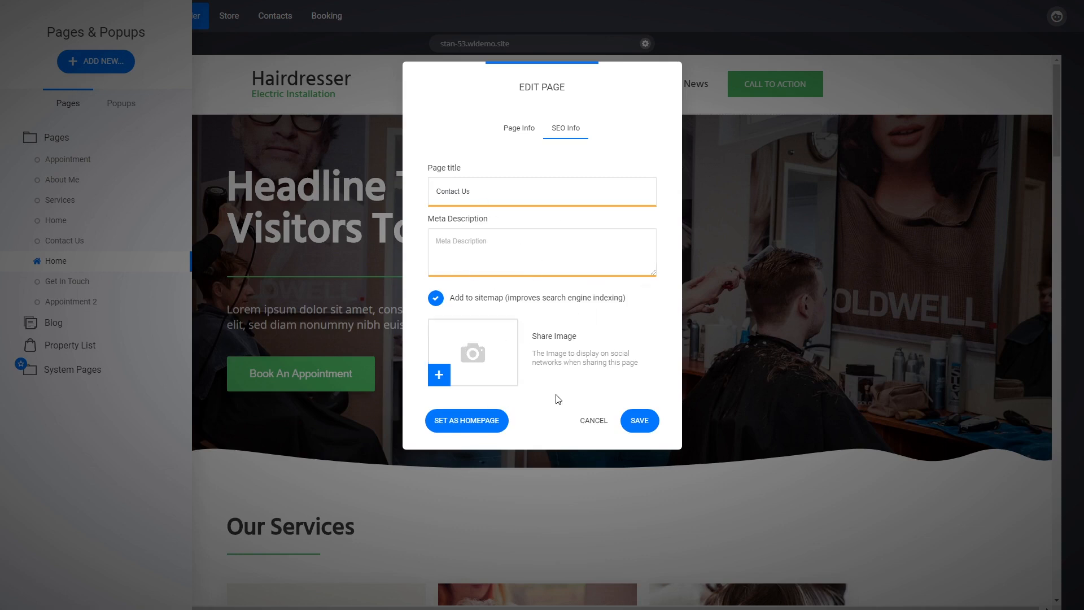
{"action": "left_click", "coordinate": [591, 422]}
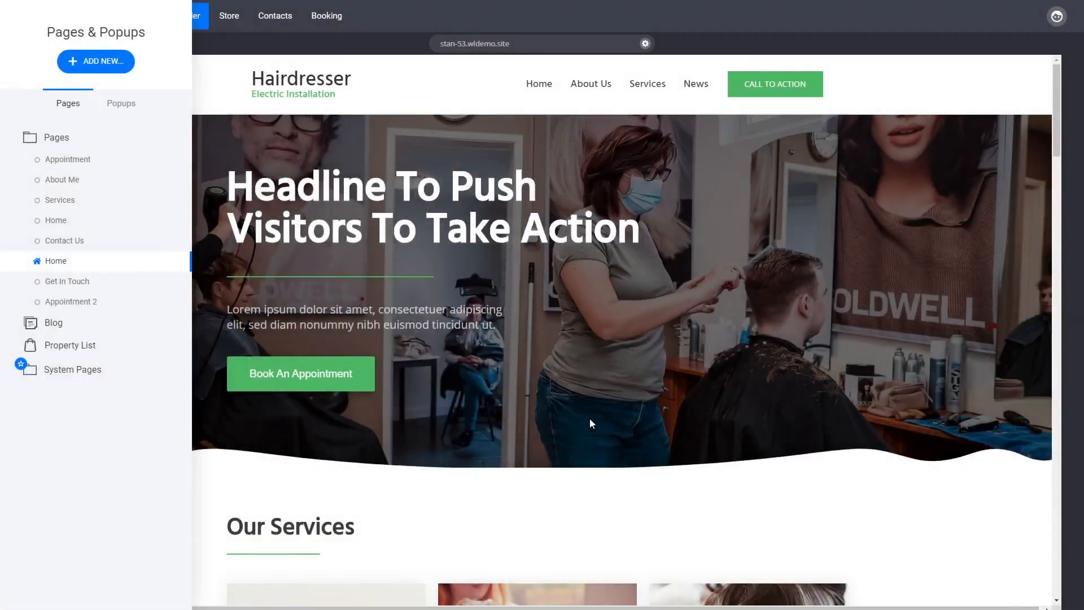
{"action": "left_click", "coordinate": [628, 346]}
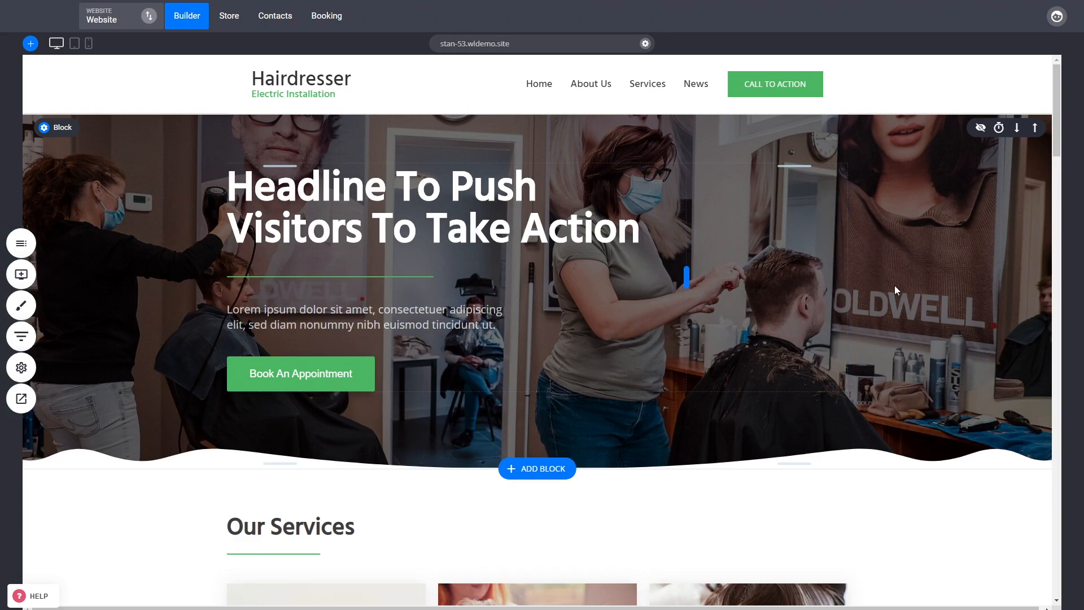
Select the hero headline to view its text formatting options, and deselect it without changes.
{"action": "left_click", "coordinate": [380, 199]}
{"action": "double_click", "coordinate": [381, 199]}
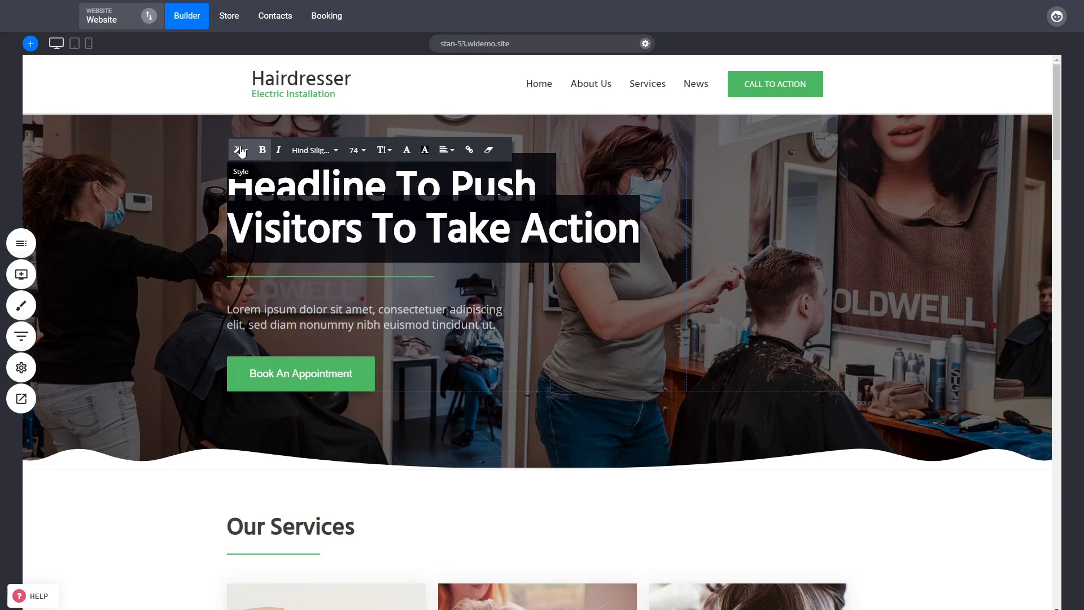
{"action": "left_click", "coordinate": [208, 175]}
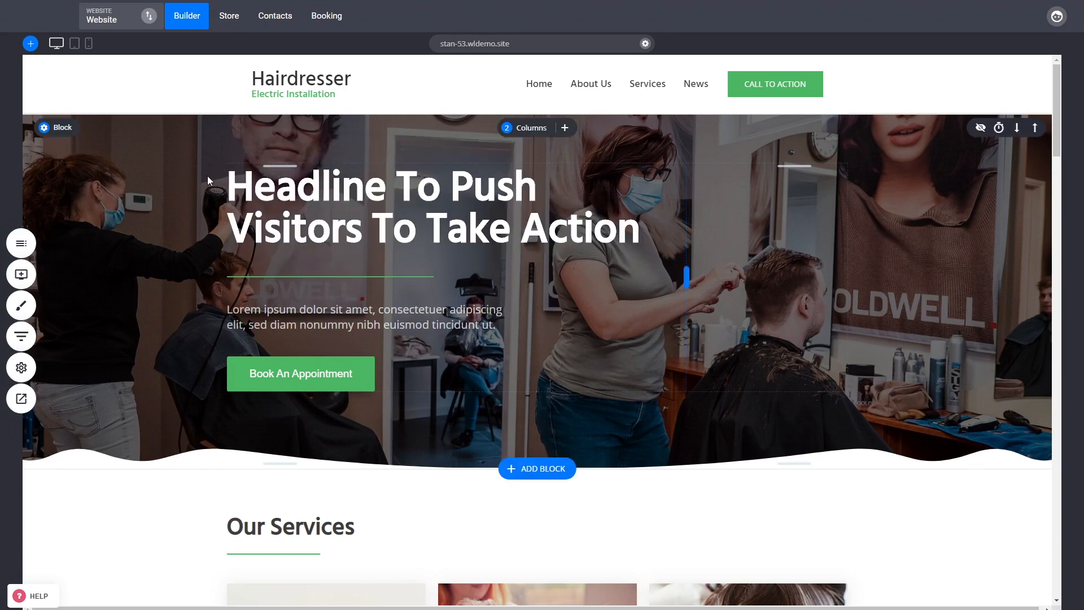
Examine the widgets available to add and the headings and texts in the page's services and Hairdressing sections.
{"action": "left_click", "coordinate": [21, 275]}
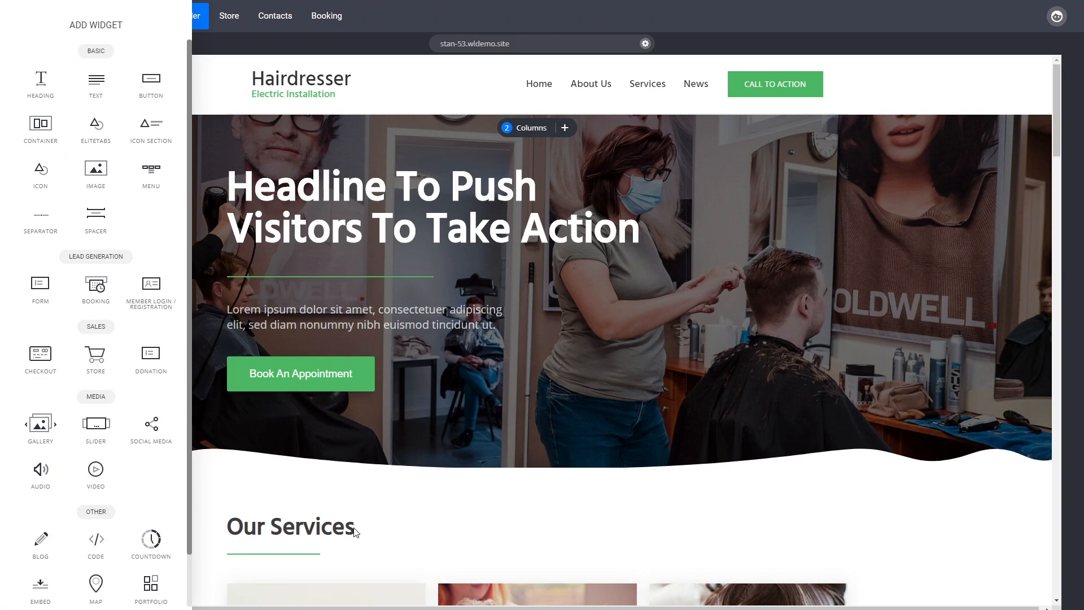
{"action": "left_click", "coordinate": [479, 402]}
{"action": "scroll", "coordinate": [508, 403], "scroll_direction": "down", "scroll_amount": 5}
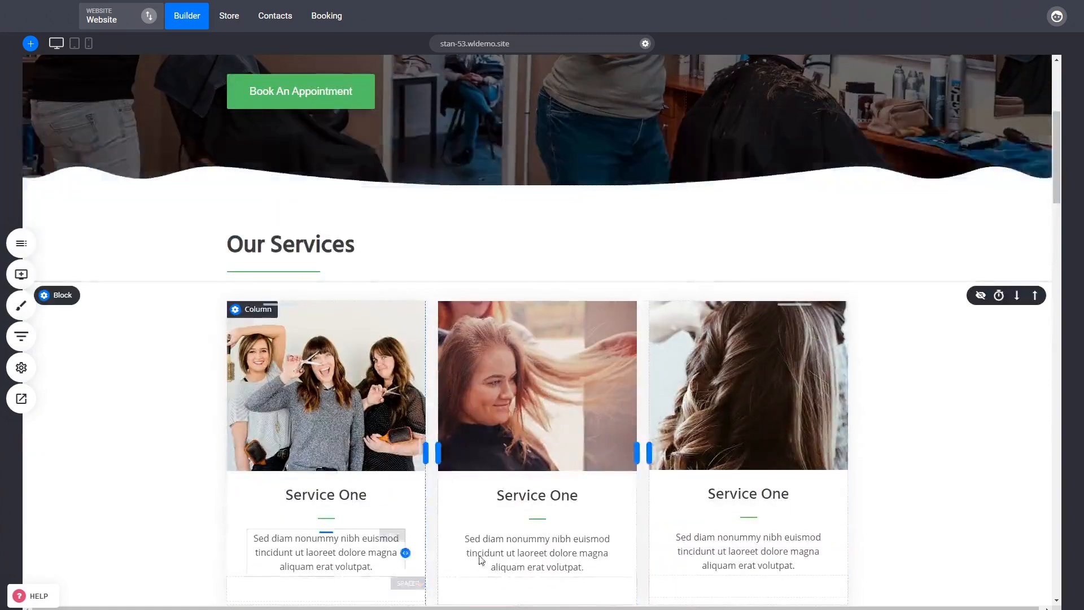
{"action": "scroll", "coordinate": [796, 497], "scroll_direction": "down", "scroll_amount": 5}
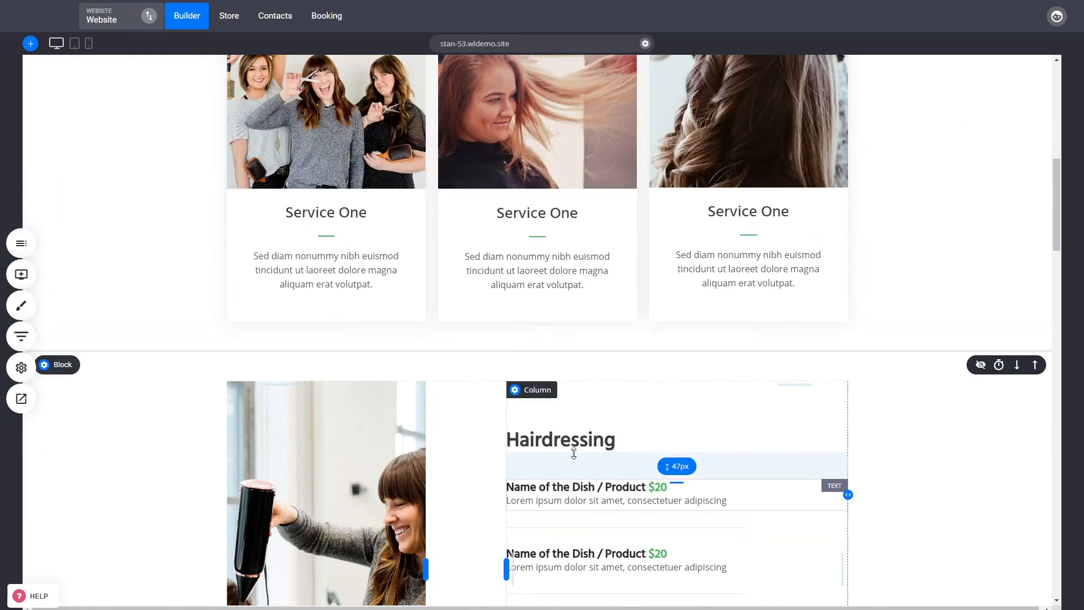
{"action": "scroll", "coordinate": [571, 449], "scroll_direction": "down", "scroll_amount": 5}
{"action": "scroll", "coordinate": [585, 453], "scroll_direction": "down", "scroll_amount": 4}
{"action": "scroll", "coordinate": [621, 480], "scroll_direction": "up", "scroll_amount": 15}
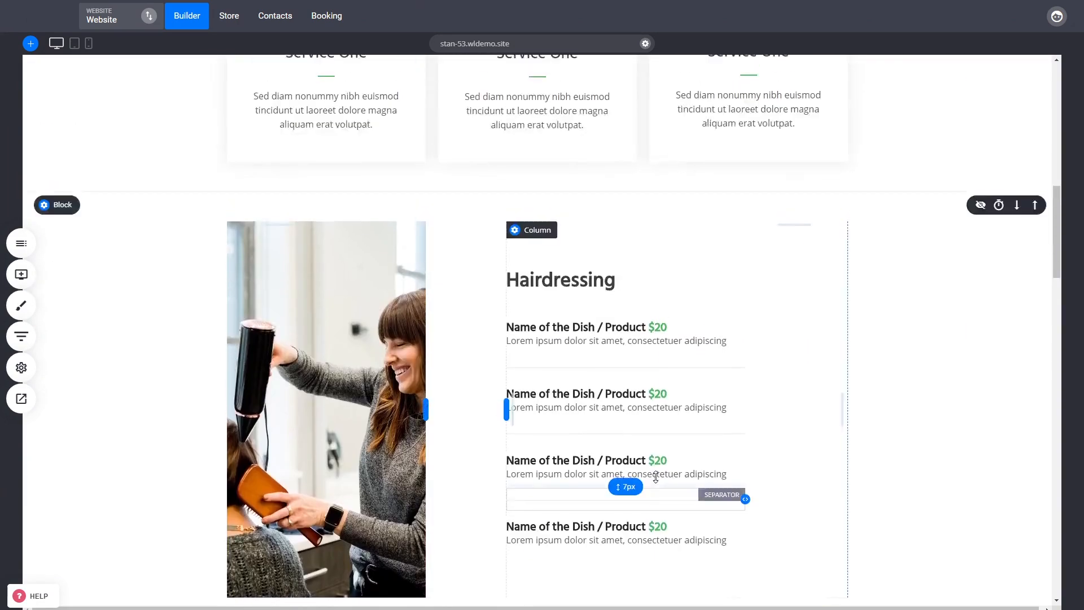
{"action": "left_click", "coordinate": [20, 274]}
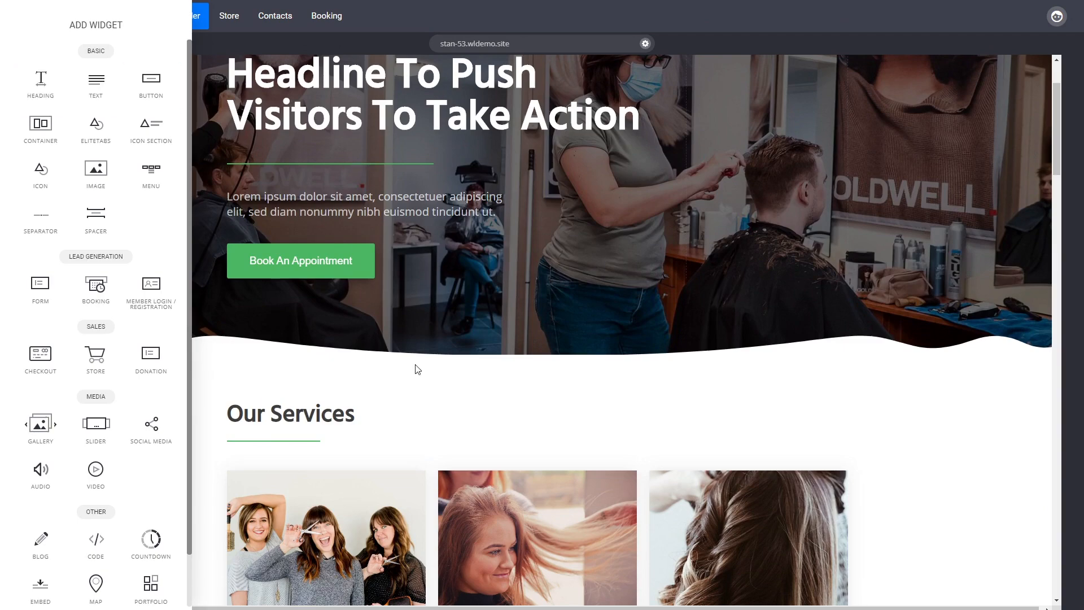
{"action": "left_click", "coordinate": [377, 228]}
{"action": "scroll", "coordinate": [452, 436], "scroll_direction": "down", "scroll_amount": 10}
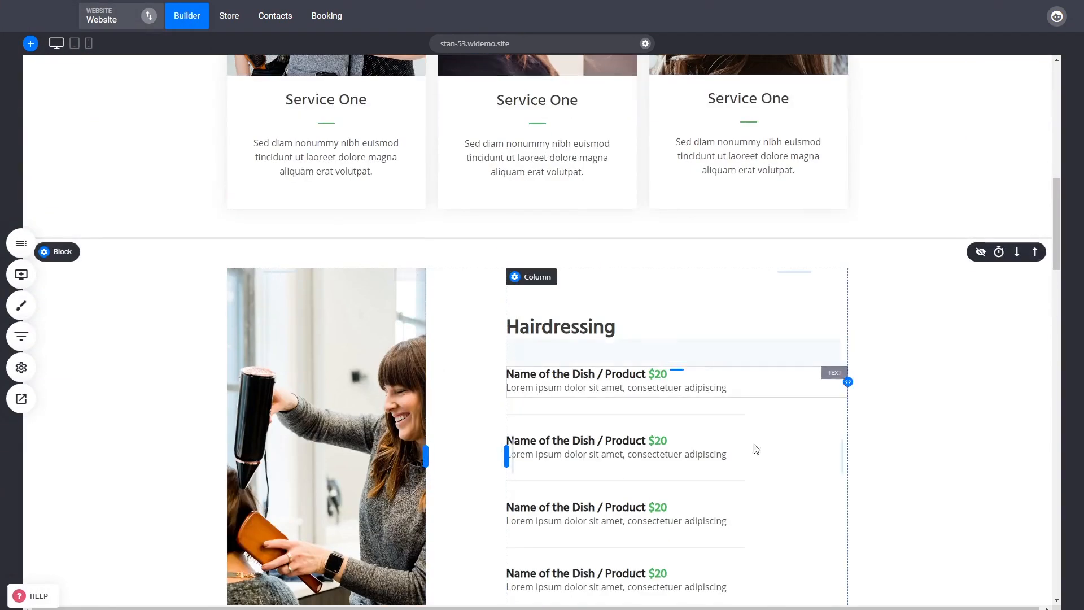
{"action": "scroll", "coordinate": [636, 483], "scroll_direction": "up", "scroll_amount": 12}
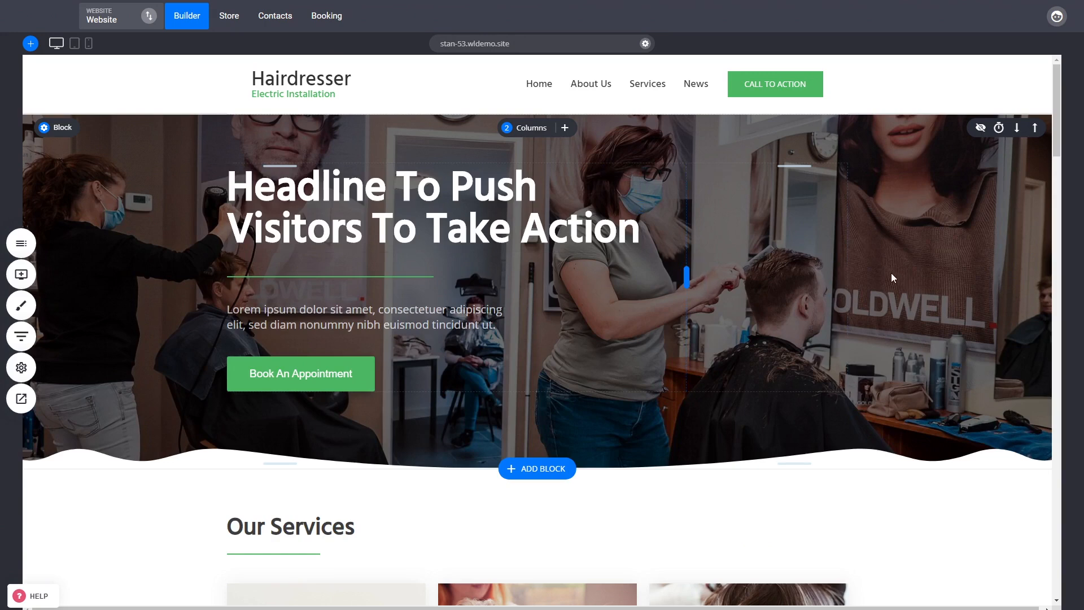
Examine the heading style options, Header 1 to Header 6, for the hero headline without applying one.
{"action": "left_click", "coordinate": [374, 206]}
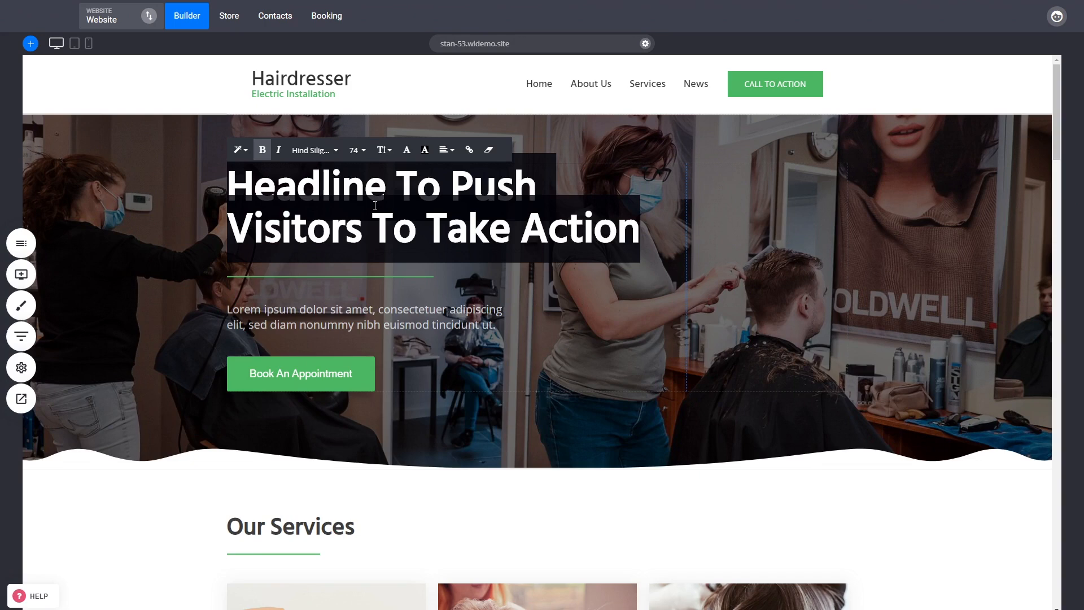
{"action": "left_click", "coordinate": [240, 160]}
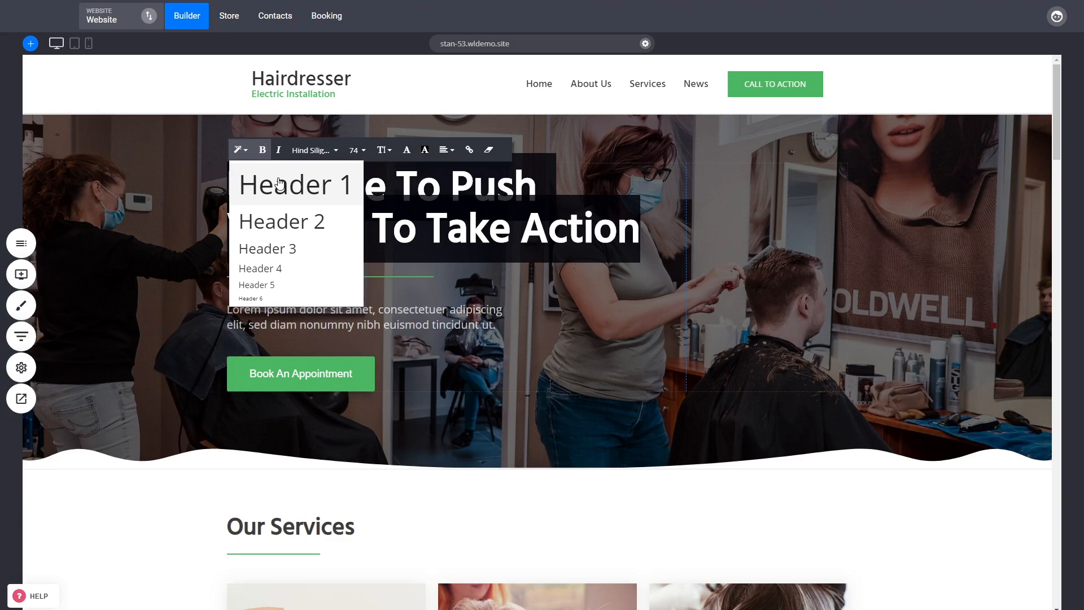
{"action": "left_click", "coordinate": [774, 249]}
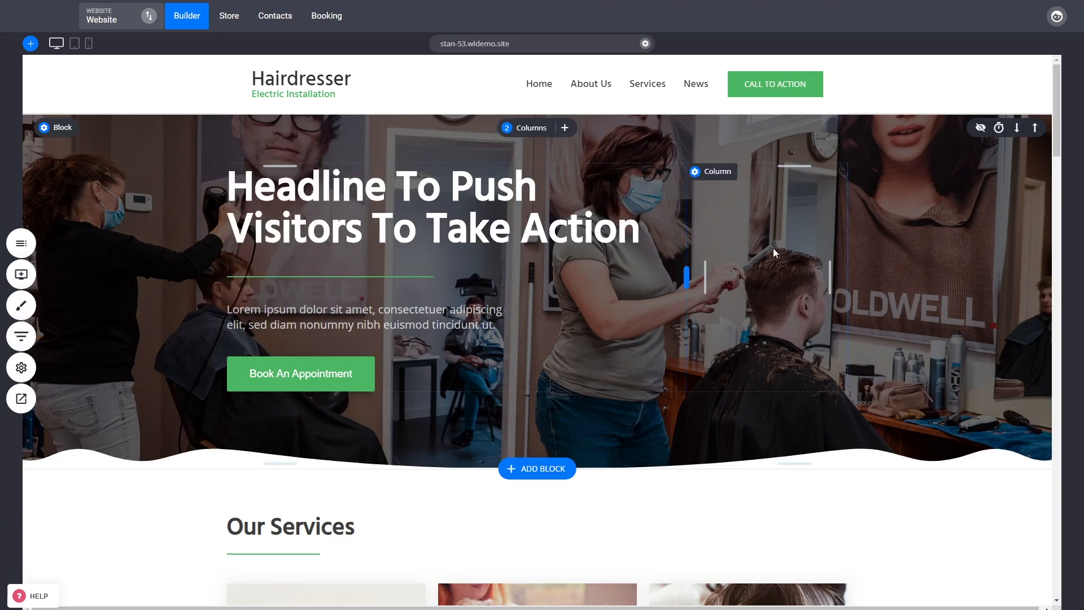
{"action": "left_click", "coordinate": [367, 207]}
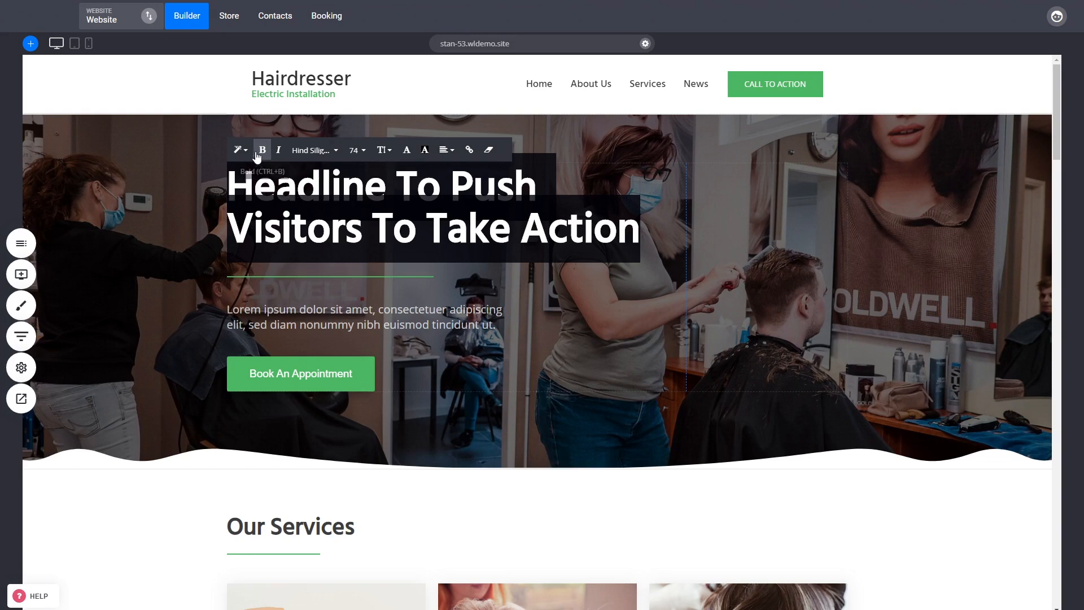
{"action": "left_click", "coordinate": [240, 150]}
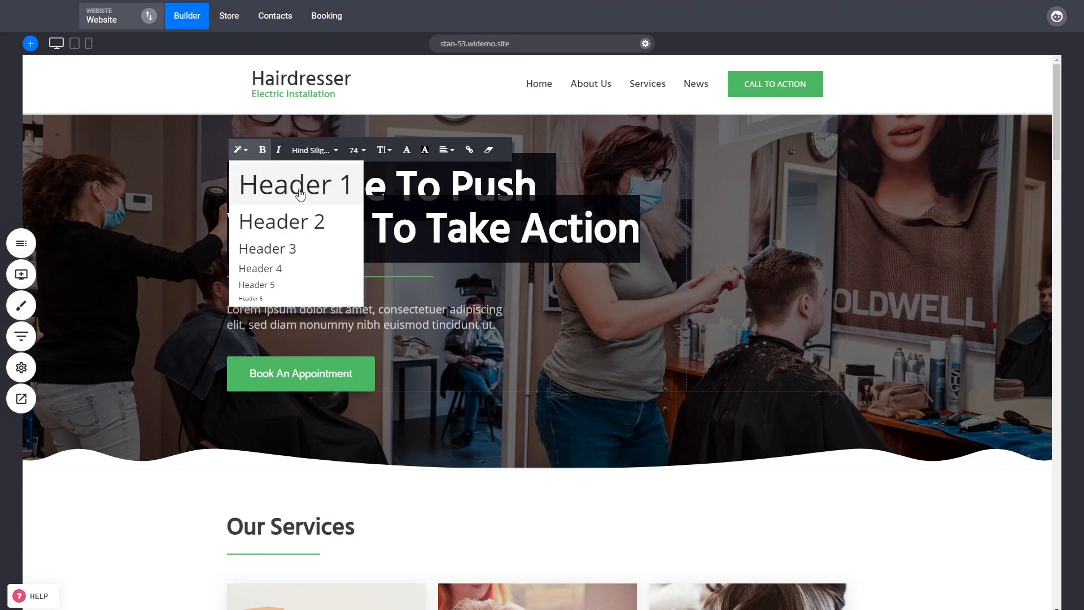
{"action": "left_click", "coordinate": [749, 285]}
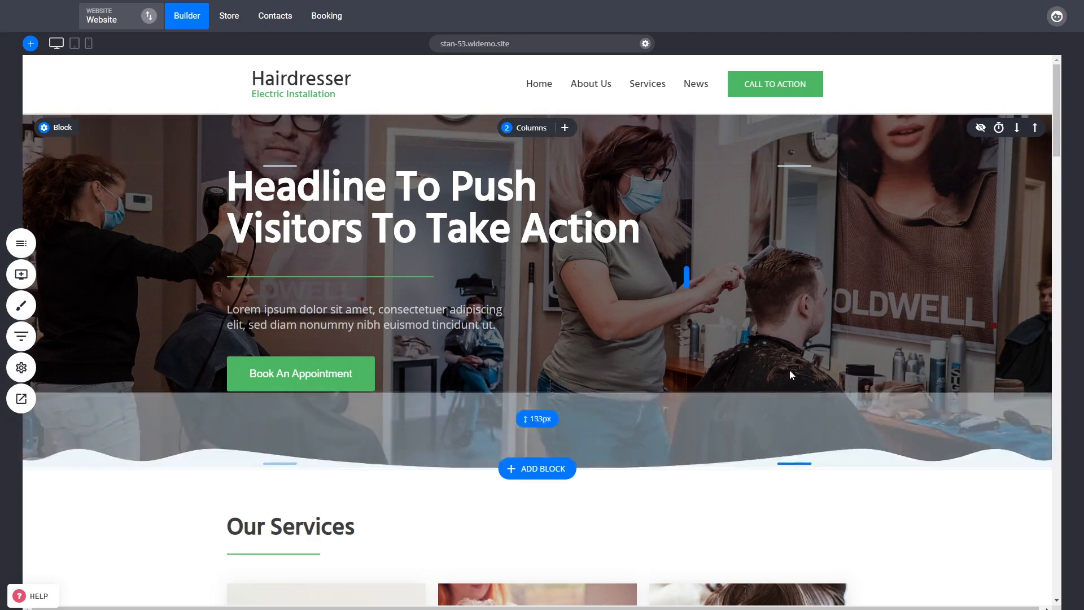
{"action": "left_click", "coordinate": [397, 203]}
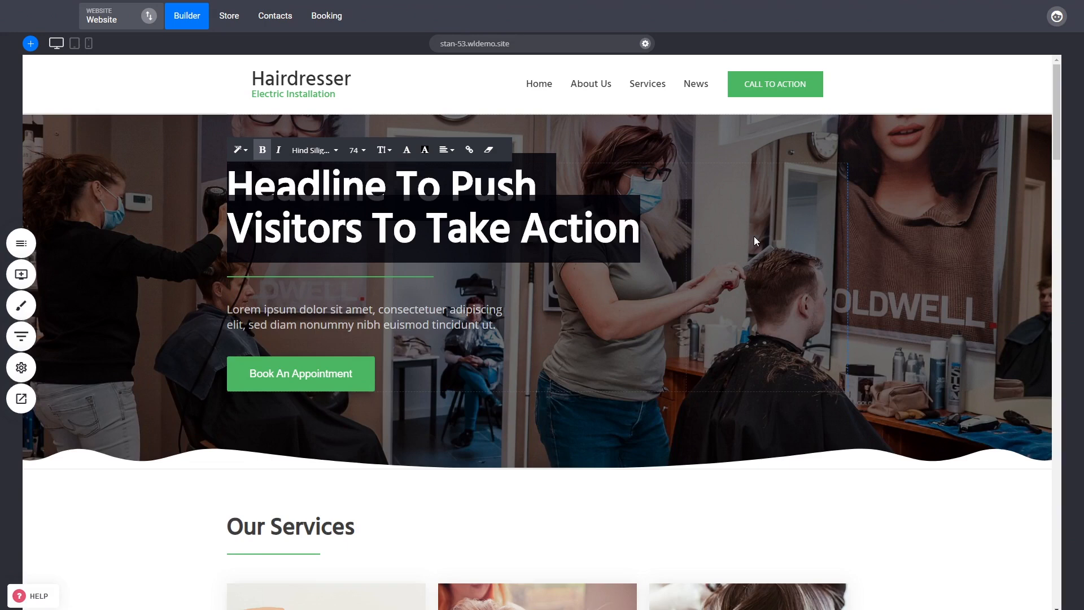
{"action": "left_click", "coordinate": [240, 149]}
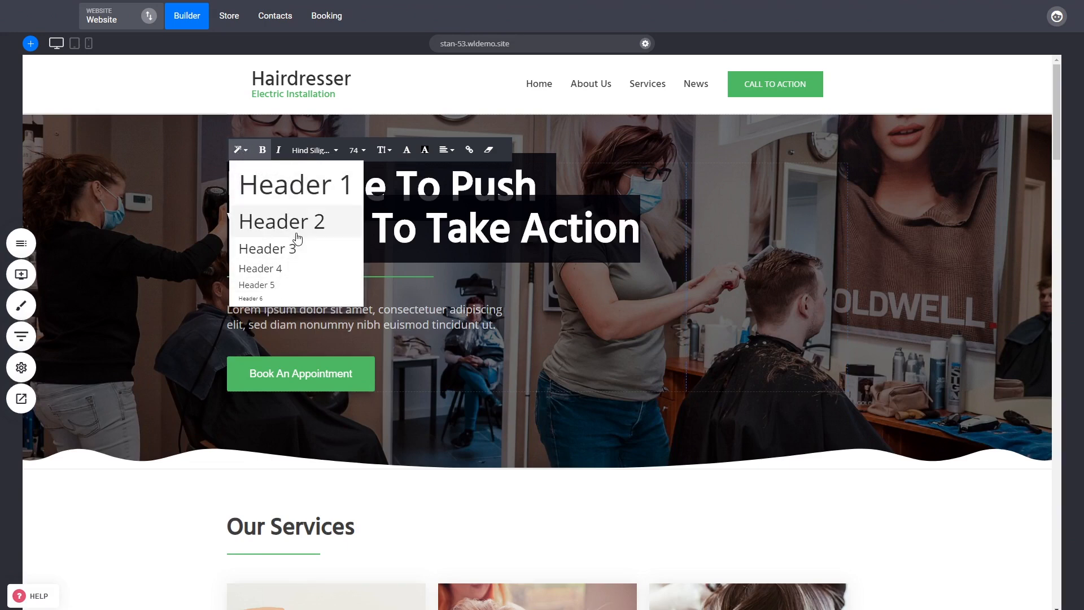
{"action": "left_click", "coordinate": [813, 249]}
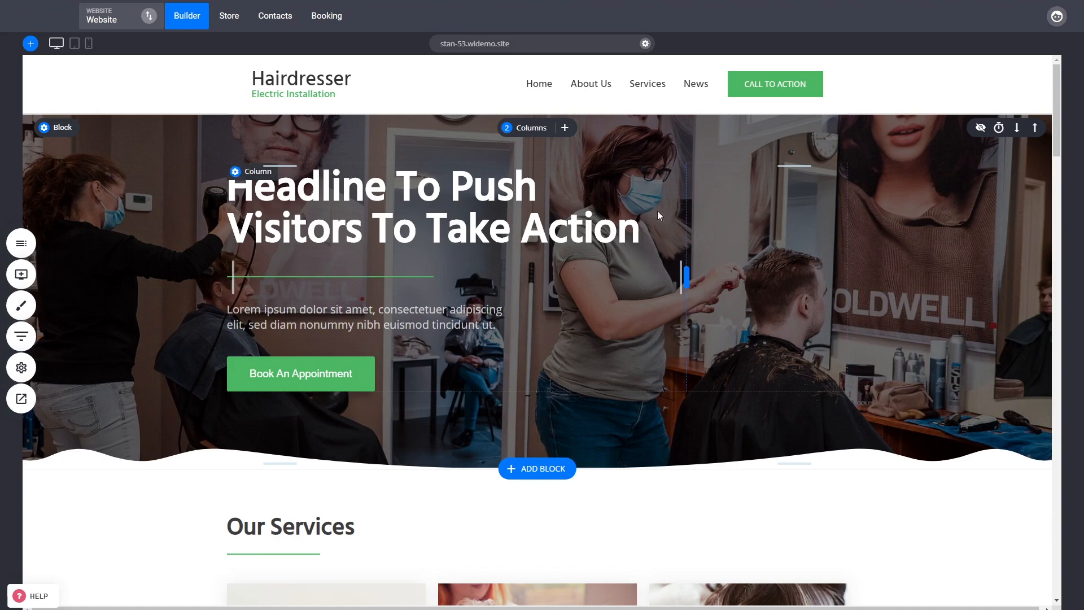
Review the heading style options for the "Our Services" heading without applying one, and return to the hero section.
{"action": "scroll", "coordinate": [355, 353], "scroll_direction": "down", "scroll_amount": 4}
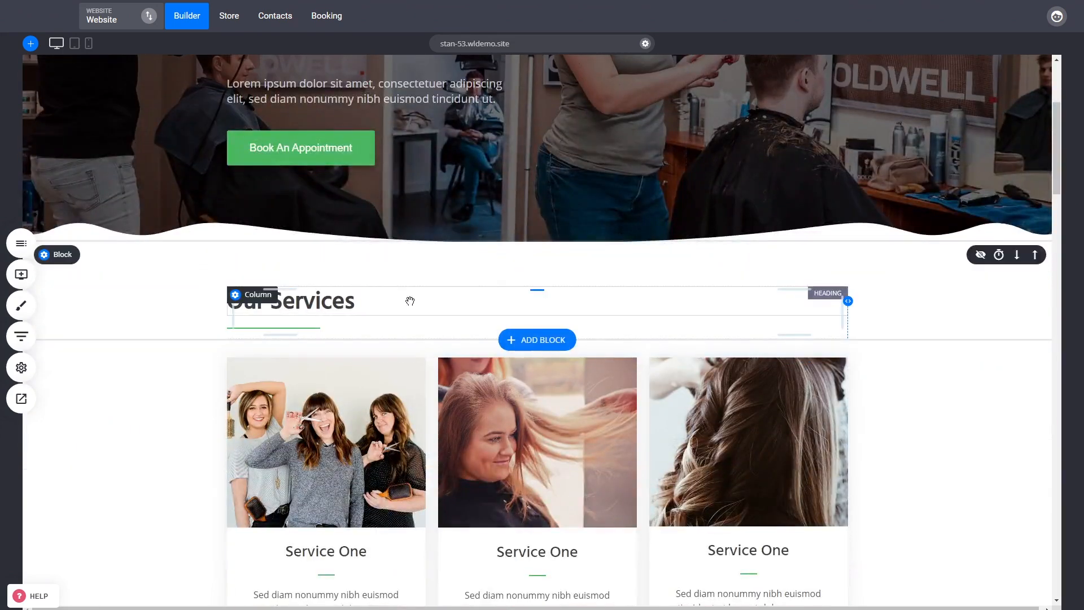
{"action": "double_click", "coordinate": [352, 306]}
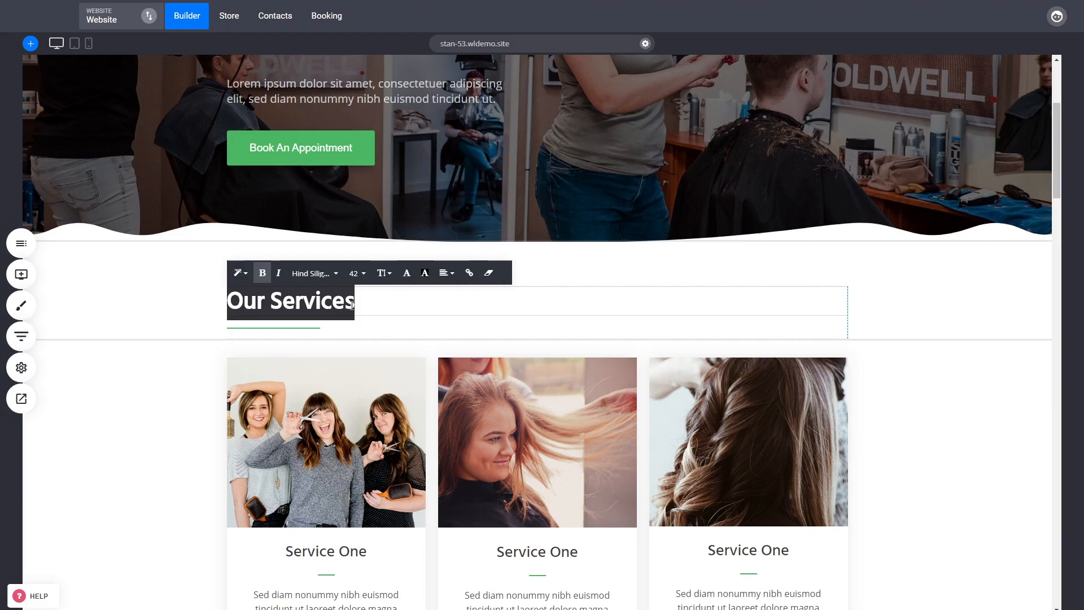
{"action": "left_click", "coordinate": [240, 274]}
{"action": "left_click", "coordinate": [956, 316]}
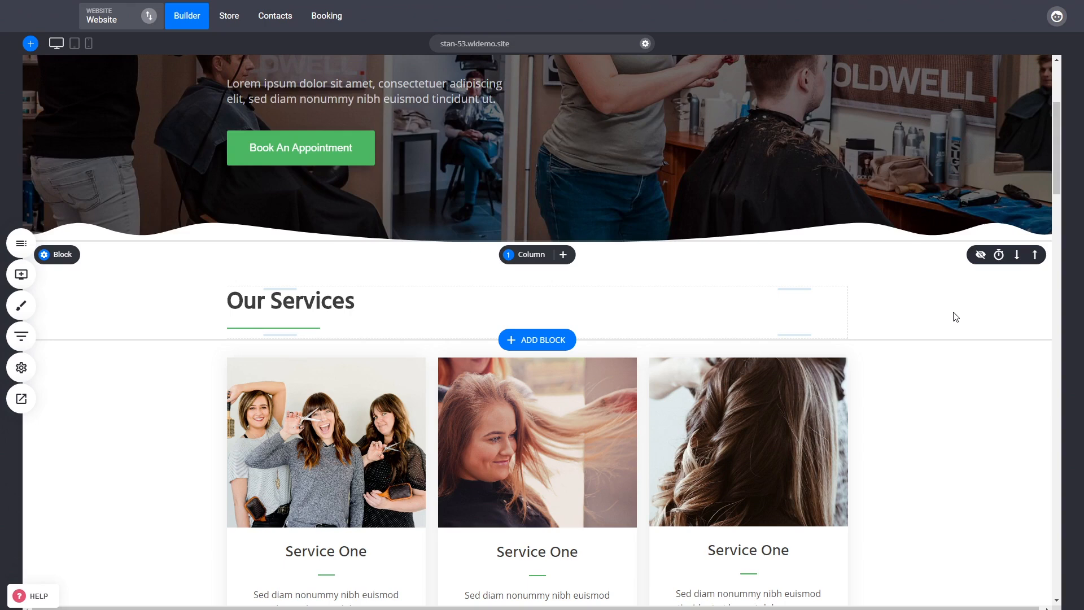
{"action": "scroll", "coordinate": [909, 336], "scroll_direction": "up", "scroll_amount": 4}
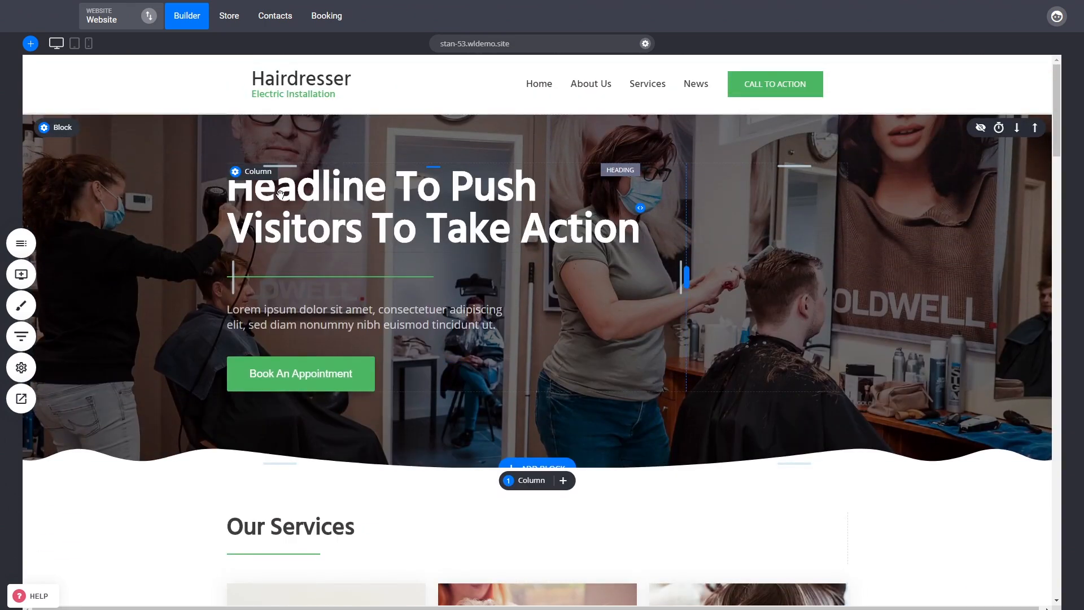
Examine the headings and texts of the "Our Services" cards and the Hairdressing price list on the home page.
{"action": "scroll", "coordinate": [511, 360], "scroll_direction": "down", "scroll_amount": 3}
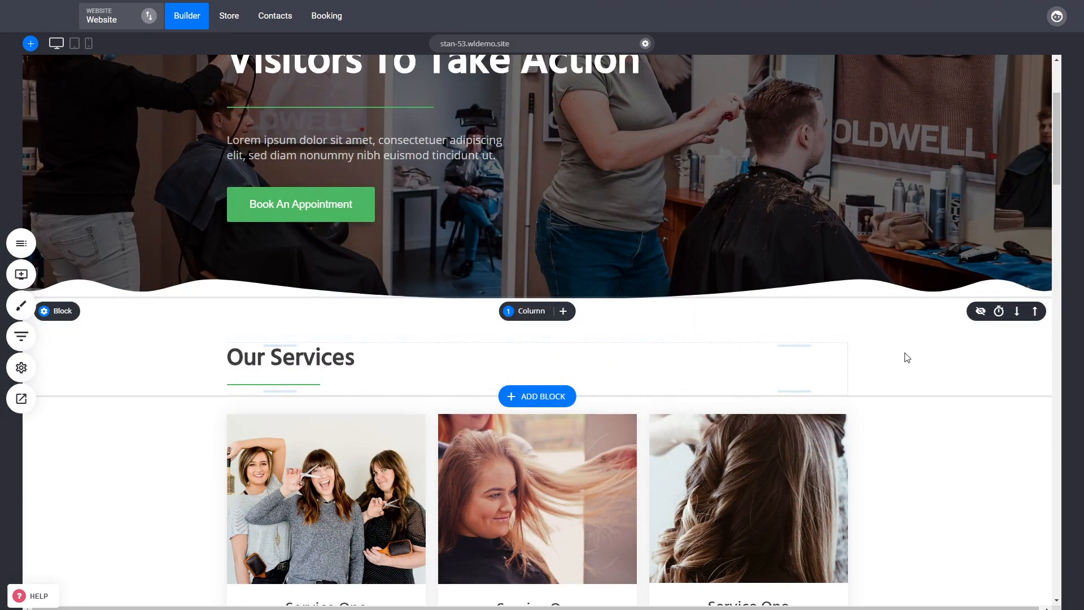
{"action": "scroll", "coordinate": [906, 357], "scroll_direction": "down", "scroll_amount": 2}
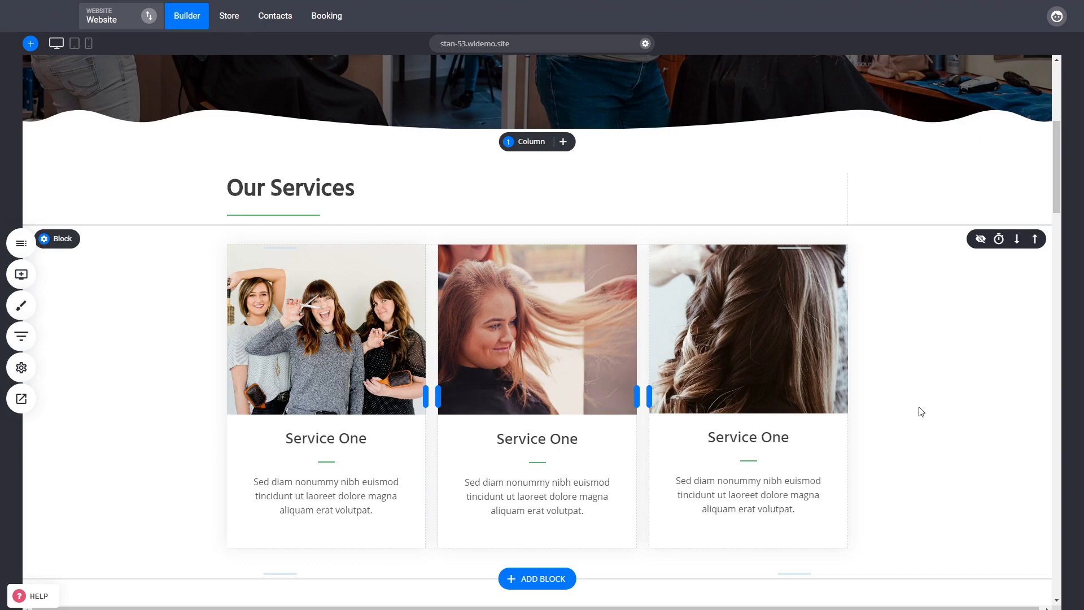
{"action": "scroll", "coordinate": [918, 411], "scroll_direction": "down", "scroll_amount": 5}
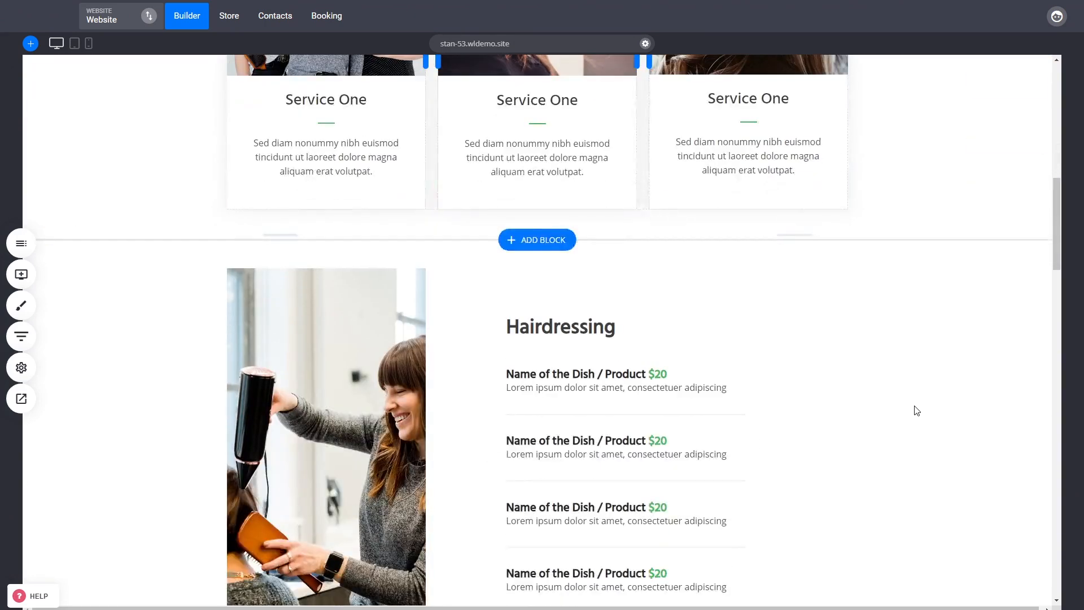
{"action": "scroll", "coordinate": [607, 331], "scroll_direction": "down", "scroll_amount": 2}
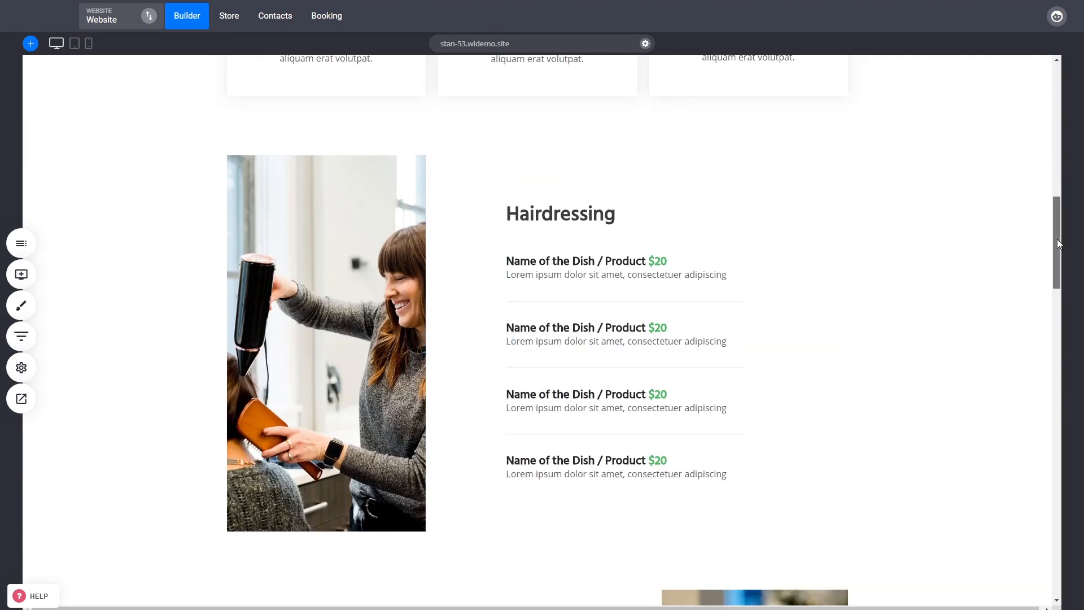
{"action": "left_click_drag", "start_coordinate": [1057, 238], "coordinate": [1042, 151]}
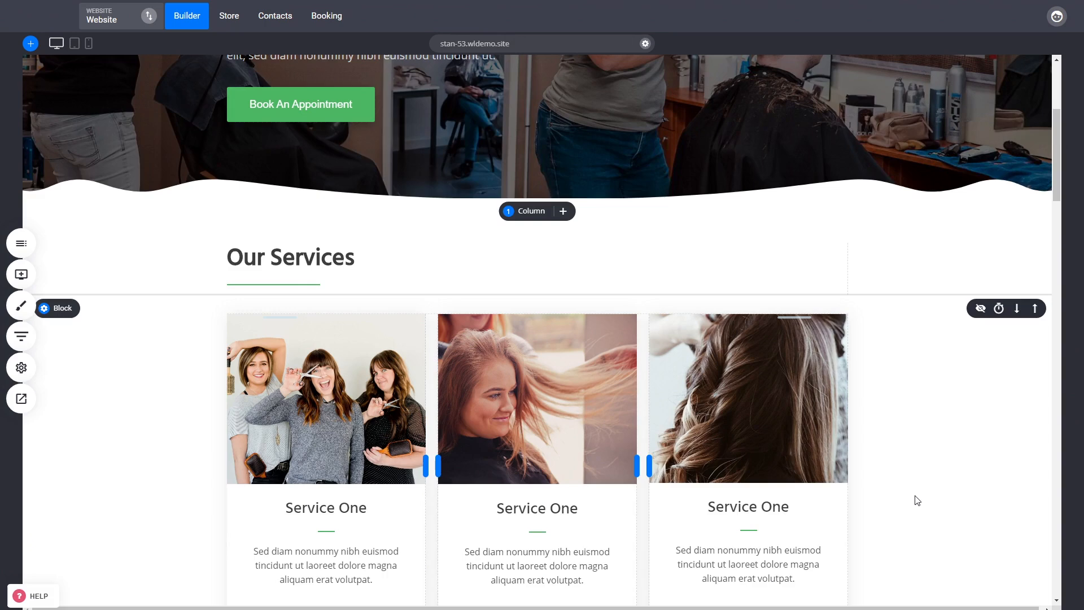
{"action": "scroll", "coordinate": [914, 497], "scroll_direction": "down", "scroll_amount": 5}
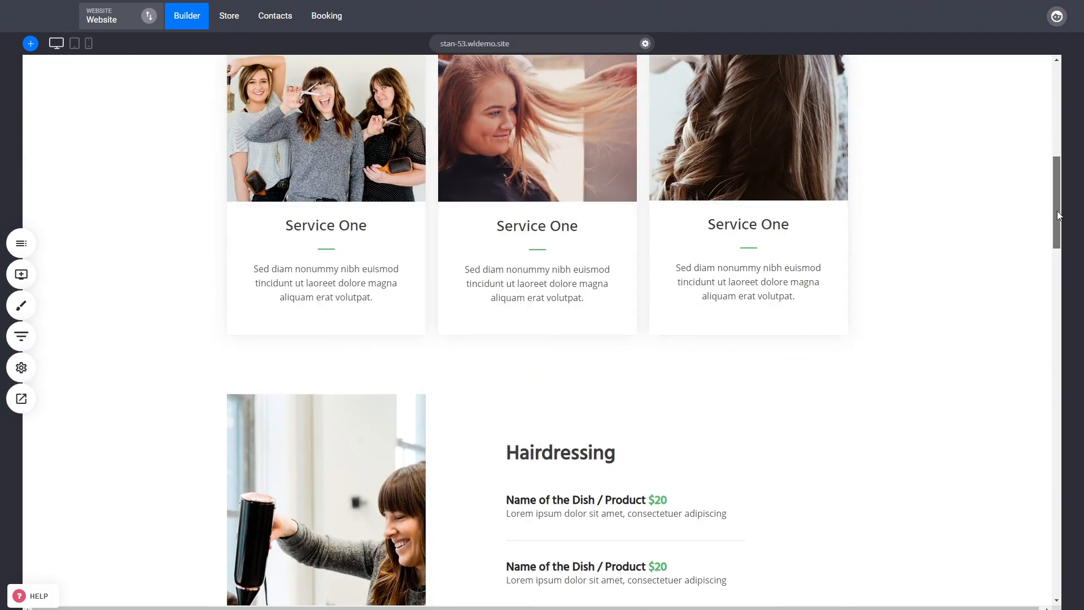
{"action": "scroll", "coordinate": [943, 323], "scroll_direction": "up", "scroll_amount": 2}
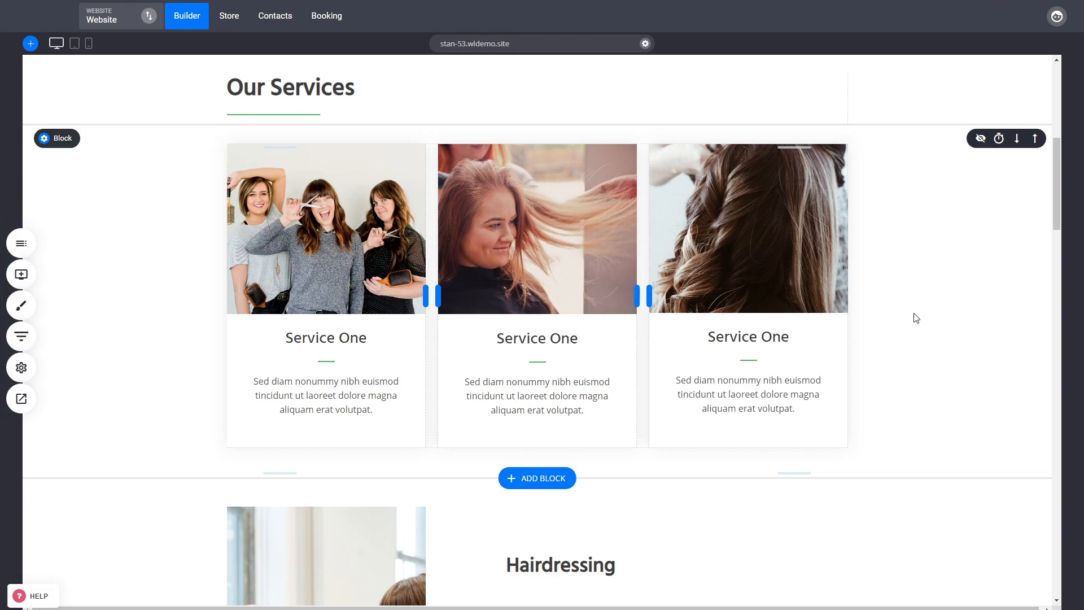
{"action": "scroll", "coordinate": [916, 318], "scroll_direction": "down", "scroll_amount": 4}
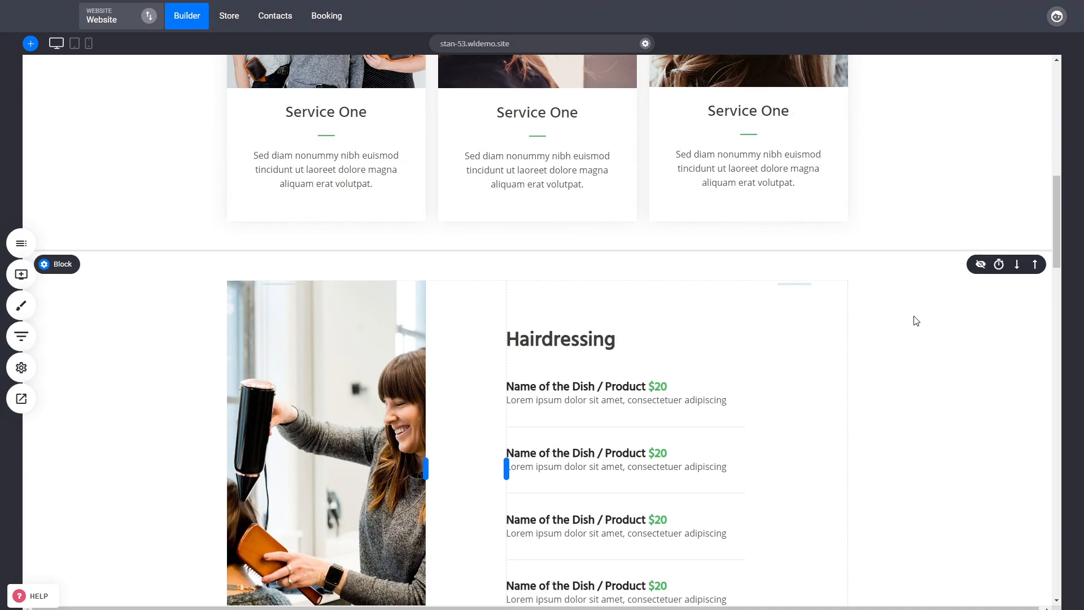
{"action": "scroll", "coordinate": [916, 321], "scroll_direction": "down", "scroll_amount": 3}
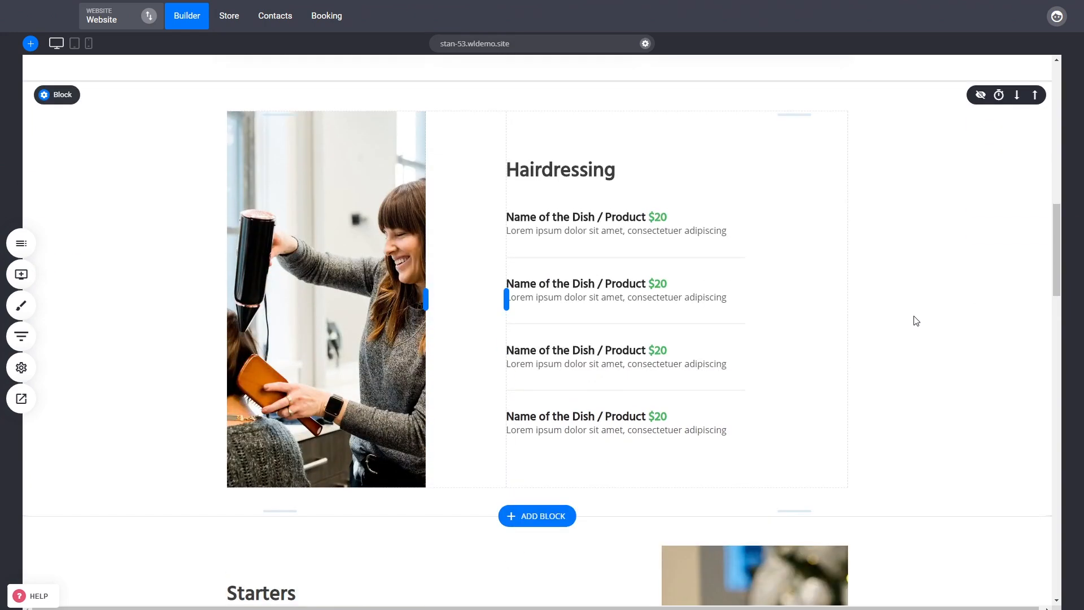
{"action": "scroll", "coordinate": [915, 321], "scroll_direction": "up", "scroll_amount": 9}
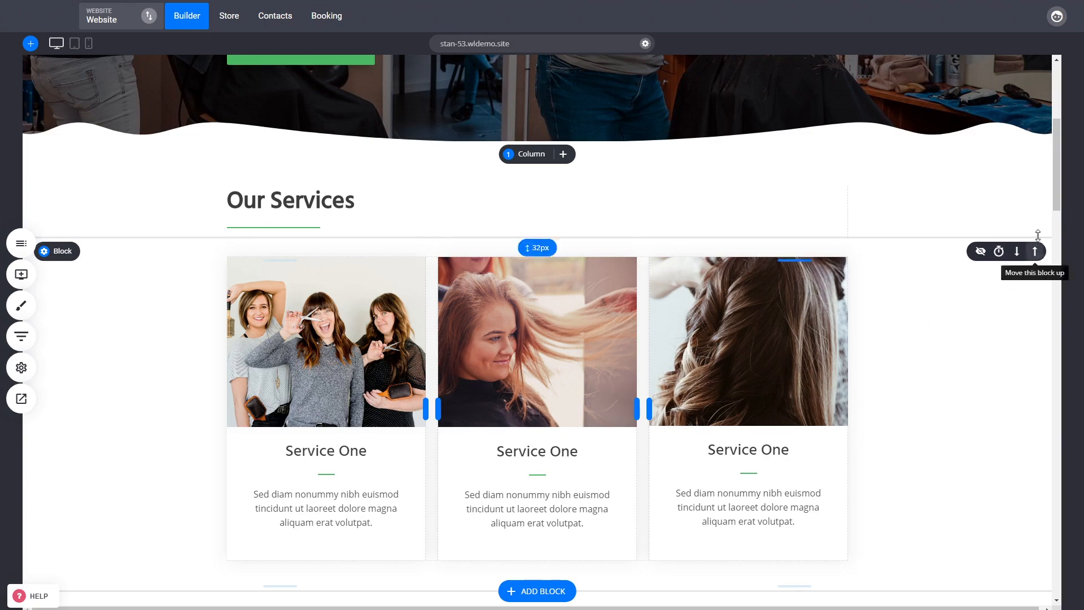
{"action": "left_click_drag", "start_coordinate": [1056, 207], "coordinate": [1055, 298]}
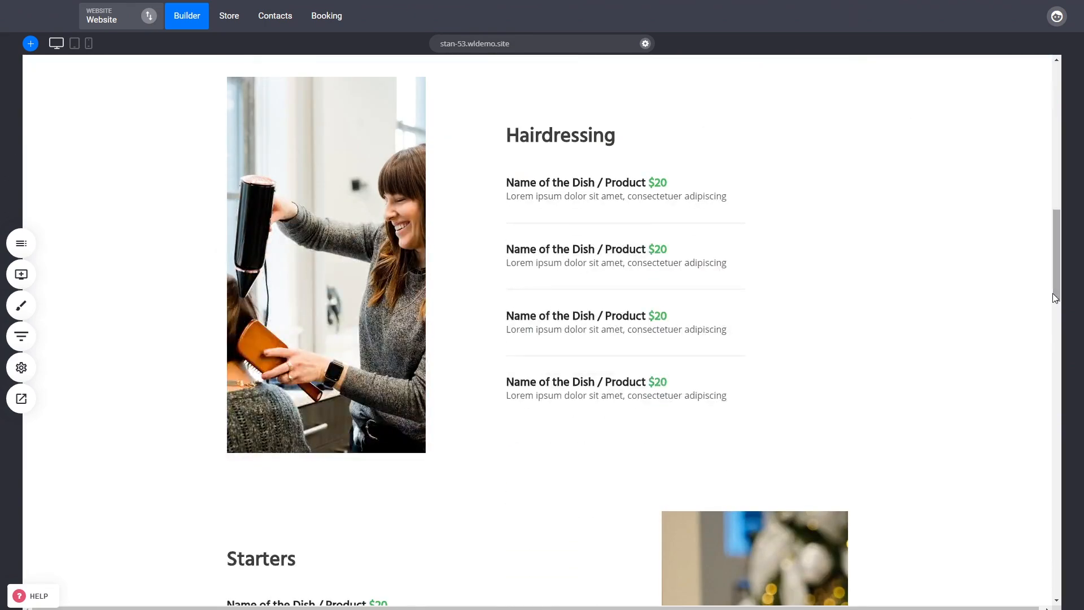
Examine the Starters, gallery, "Our Team" and testimonials sections, and return to the hero section.
{"action": "scroll", "coordinate": [1024, 326], "scroll_direction": "down", "scroll_amount": 8}
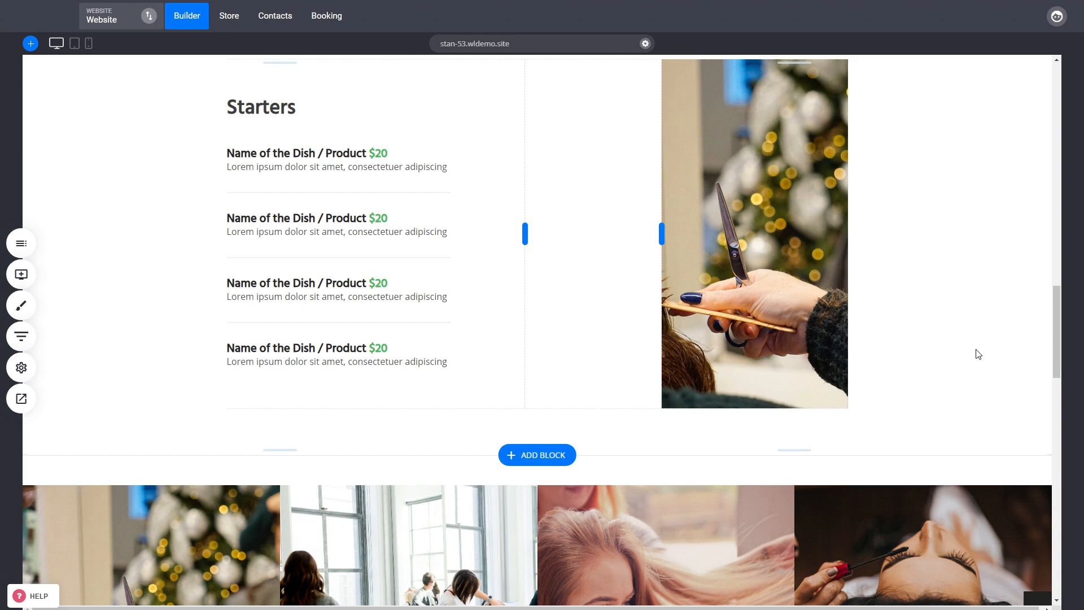
{"action": "scroll", "coordinate": [979, 354], "scroll_direction": "down", "scroll_amount": 10}
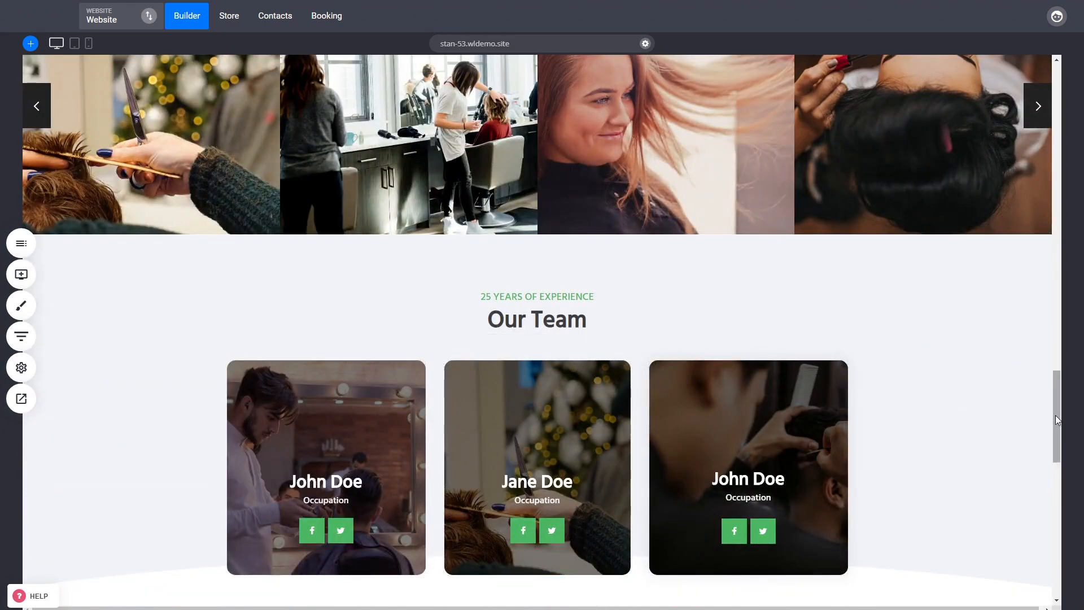
{"action": "scroll", "coordinate": [879, 448], "scroll_direction": "down", "scroll_amount": 5}
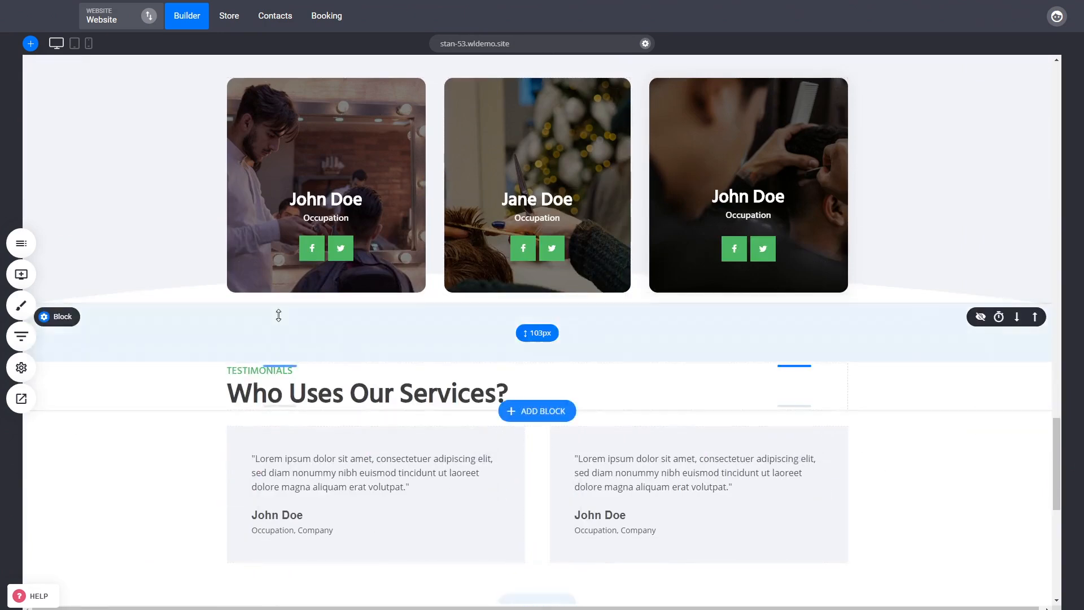
{"action": "scroll", "coordinate": [942, 391], "scroll_direction": "up", "scroll_amount": 5}
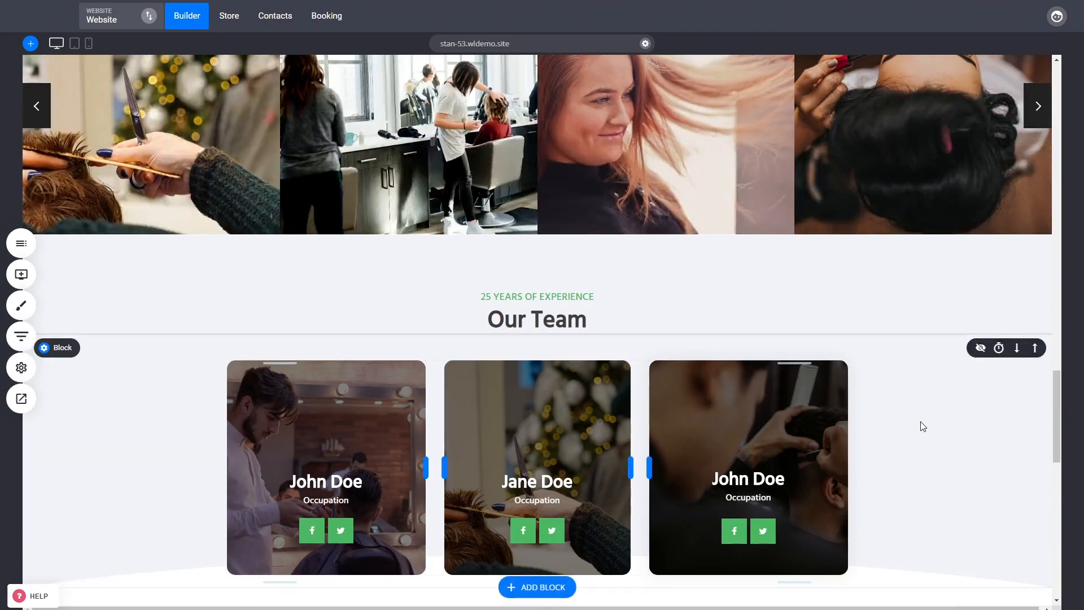
{"action": "scroll", "coordinate": [920, 425], "scroll_direction": "up", "scroll_amount": 12}
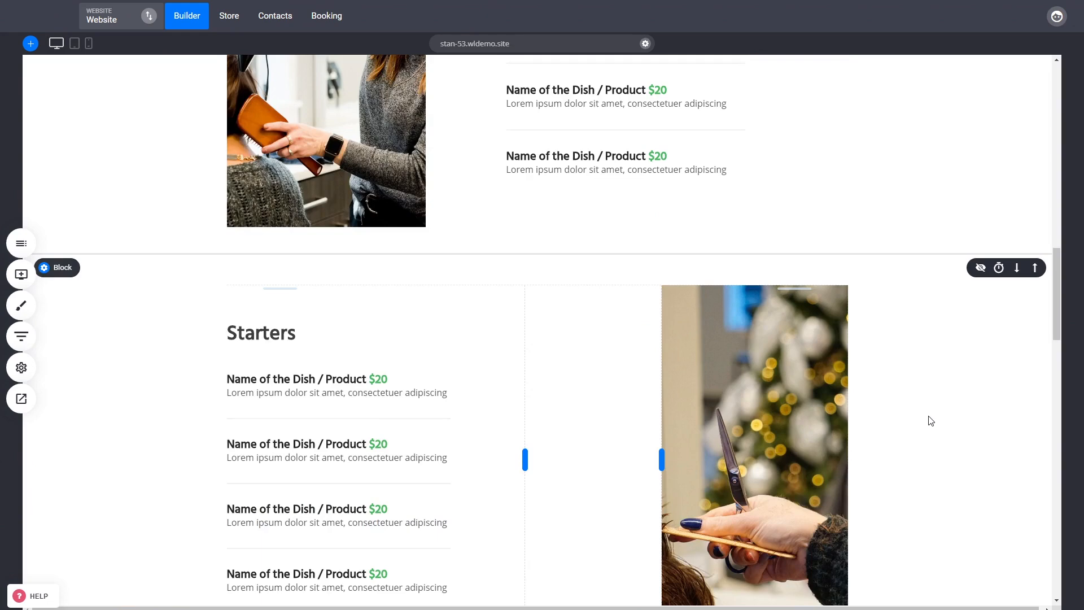
{"action": "scroll", "coordinate": [930, 420], "scroll_direction": "up", "scroll_amount": 6}
{"action": "scroll", "coordinate": [932, 418], "scroll_direction": "up", "scroll_amount": 5}
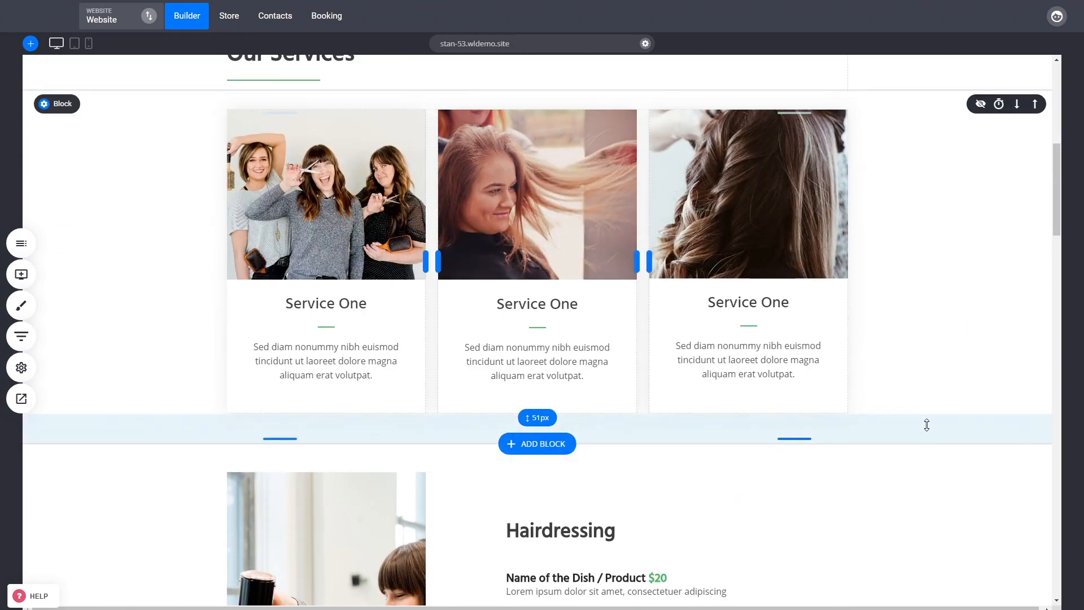
{"action": "scroll", "coordinate": [926, 424], "scroll_direction": "up", "scroll_amount": 8}
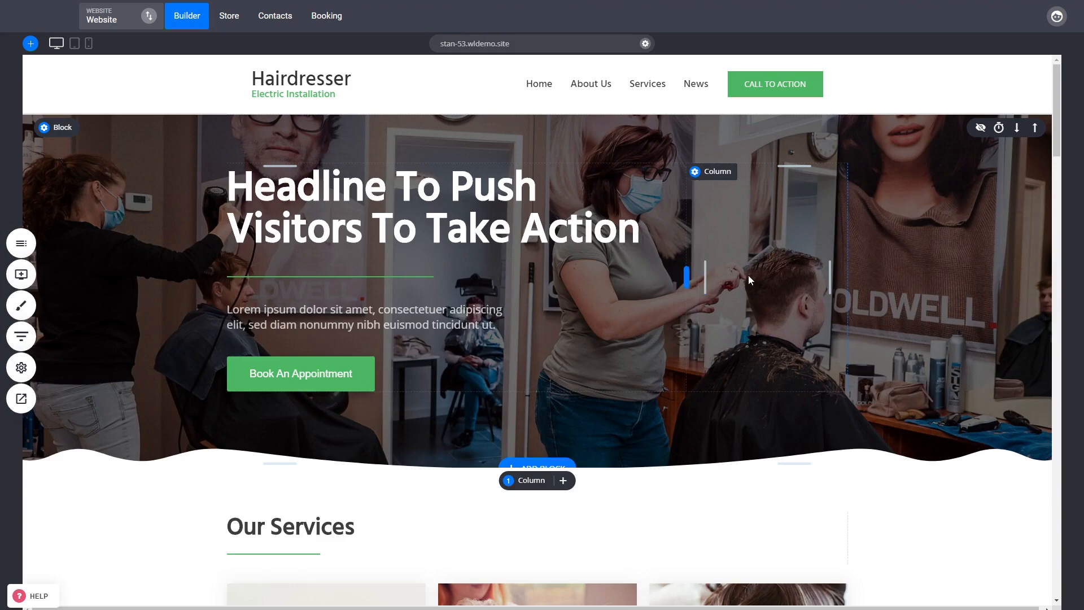
Review the service cards and the Hairdressing section once more, and return to the hero headline.
{"action": "scroll", "coordinate": [747, 276], "scroll_direction": "down", "scroll_amount": 6}
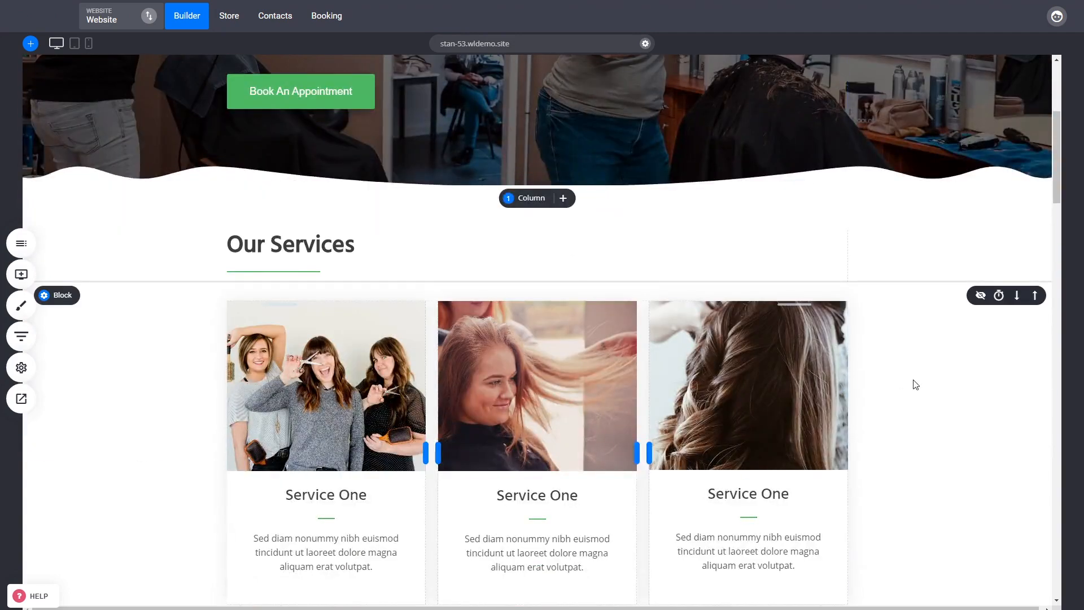
{"action": "scroll", "coordinate": [914, 383], "scroll_direction": "down", "scroll_amount": 5}
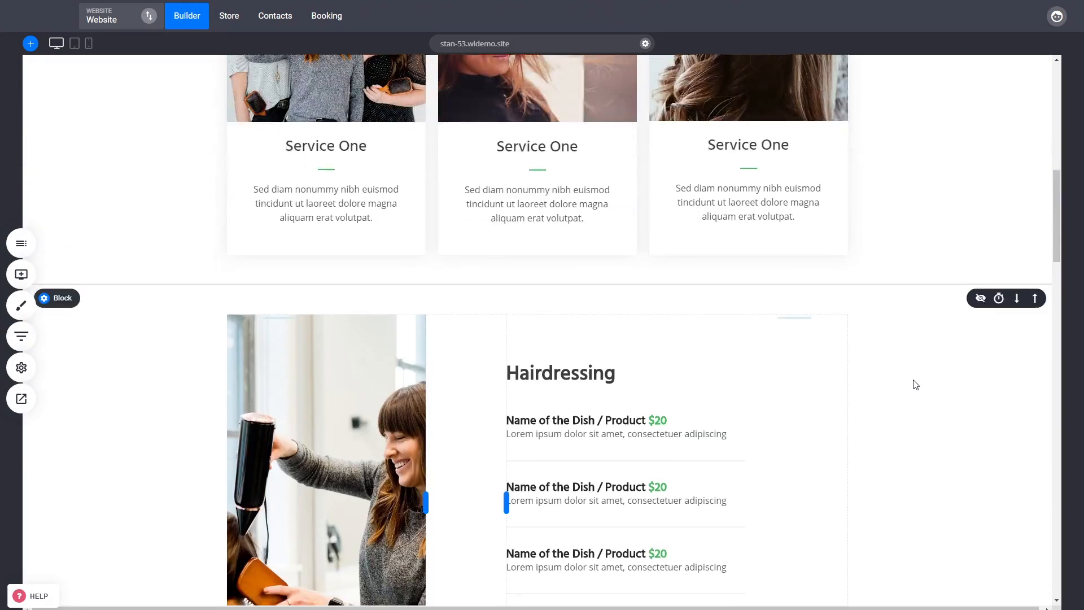
{"action": "scroll", "coordinate": [352, 241], "scroll_direction": "down", "scroll_amount": 3}
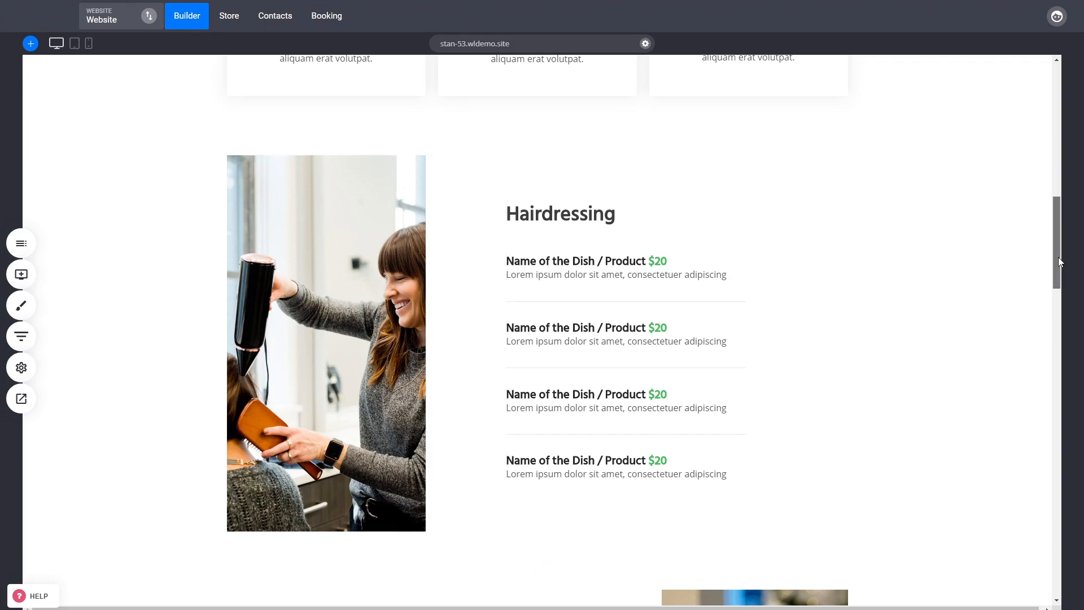
{"action": "left_click_drag", "start_coordinate": [1056, 250], "coordinate": [1060, 118]}
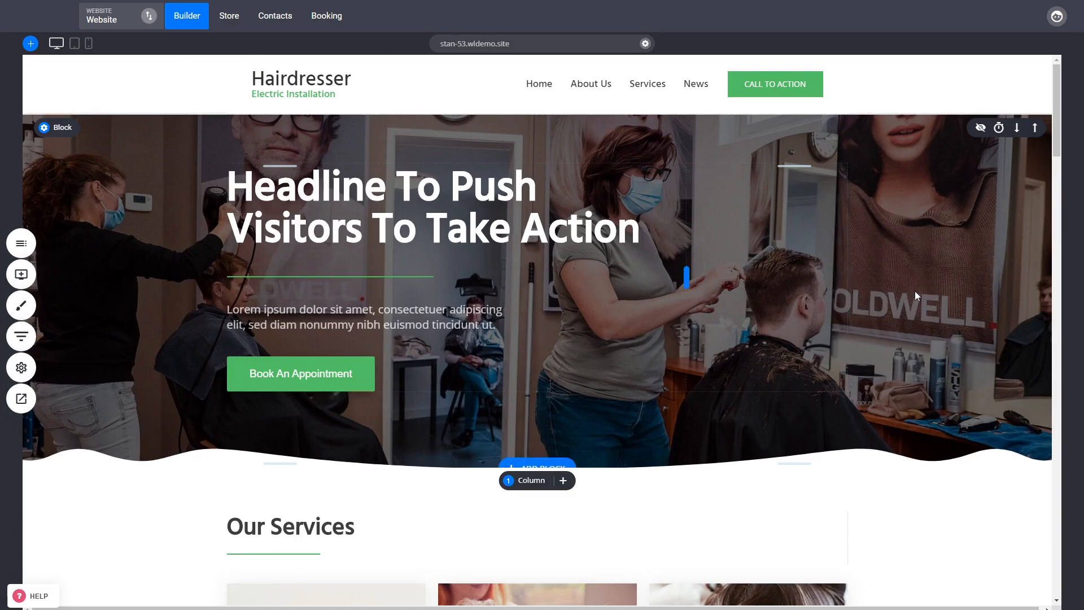
{"action": "scroll", "coordinate": [1058, 148], "scroll_direction": "down", "scroll_amount": 5}
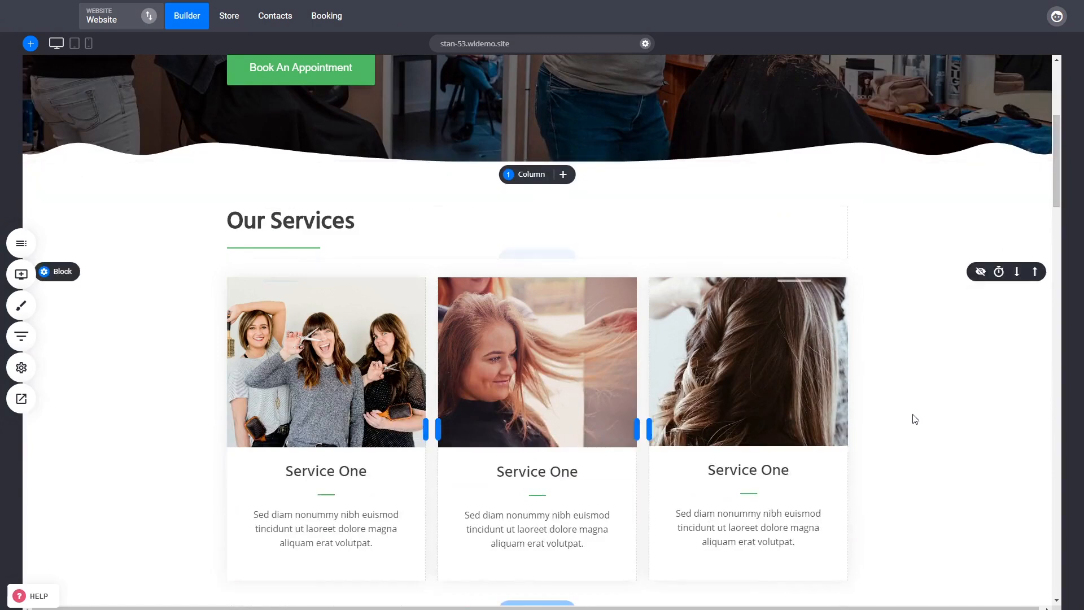
{"action": "scroll", "coordinate": [913, 418], "scroll_direction": "up", "scroll_amount": 5}
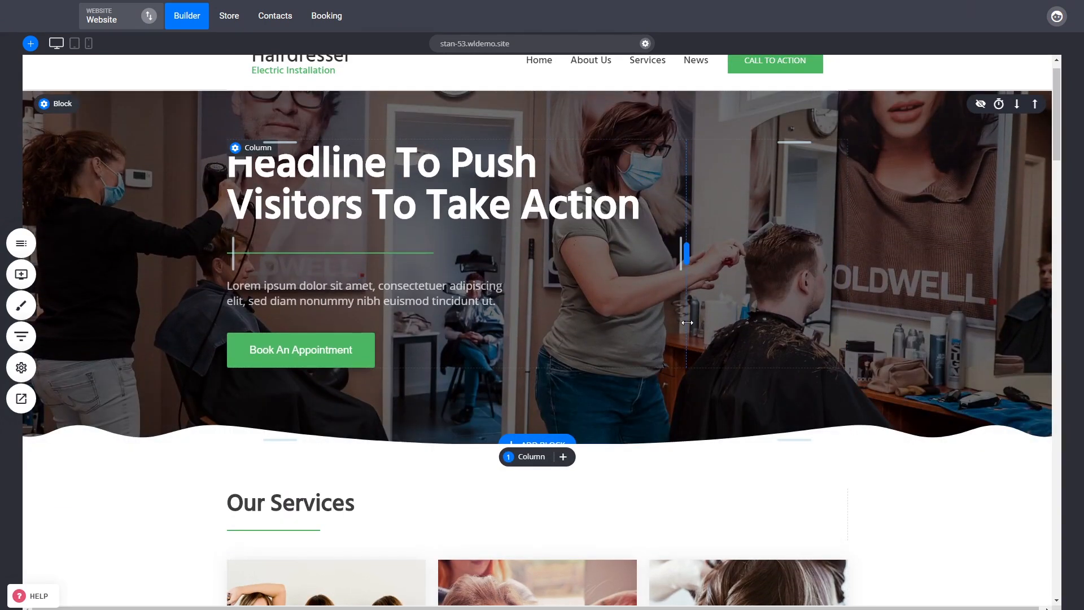
View the home page's SEO info with its page title and meta description, and close it without changes.
{"action": "left_click", "coordinate": [21, 367]}
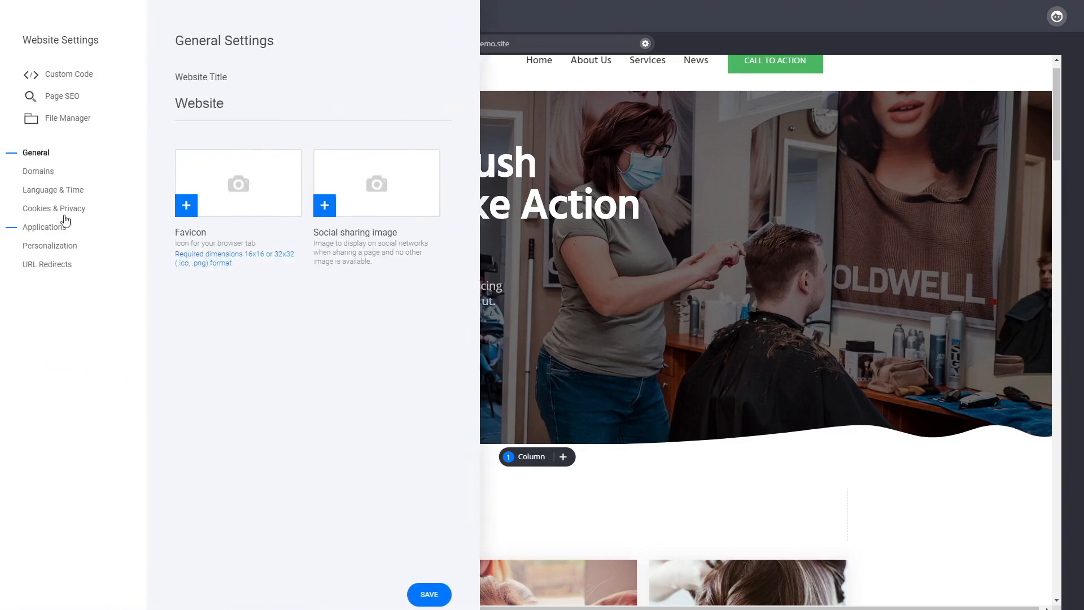
{"action": "left_click", "coordinate": [64, 97]}
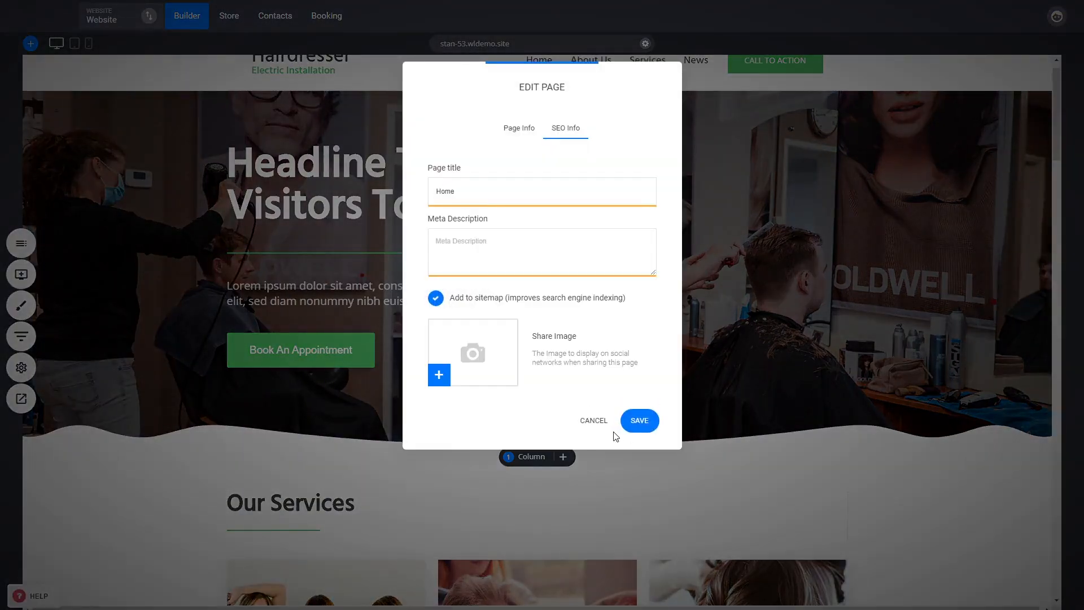
{"action": "left_click", "coordinate": [594, 420]}
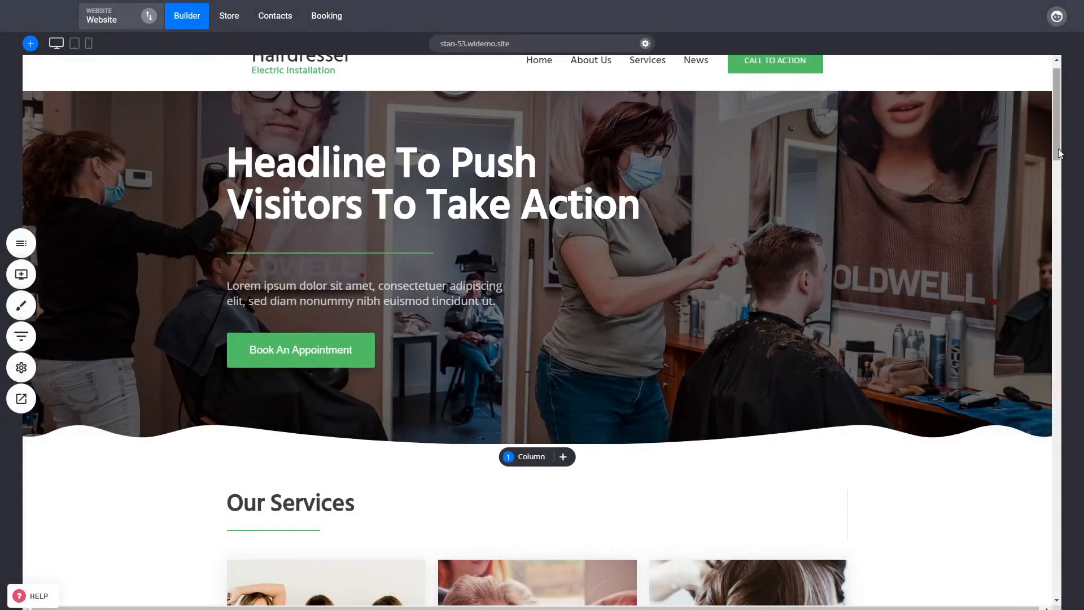
{"action": "scroll", "coordinate": [1059, 134], "scroll_direction": "up", "scroll_amount": 1}
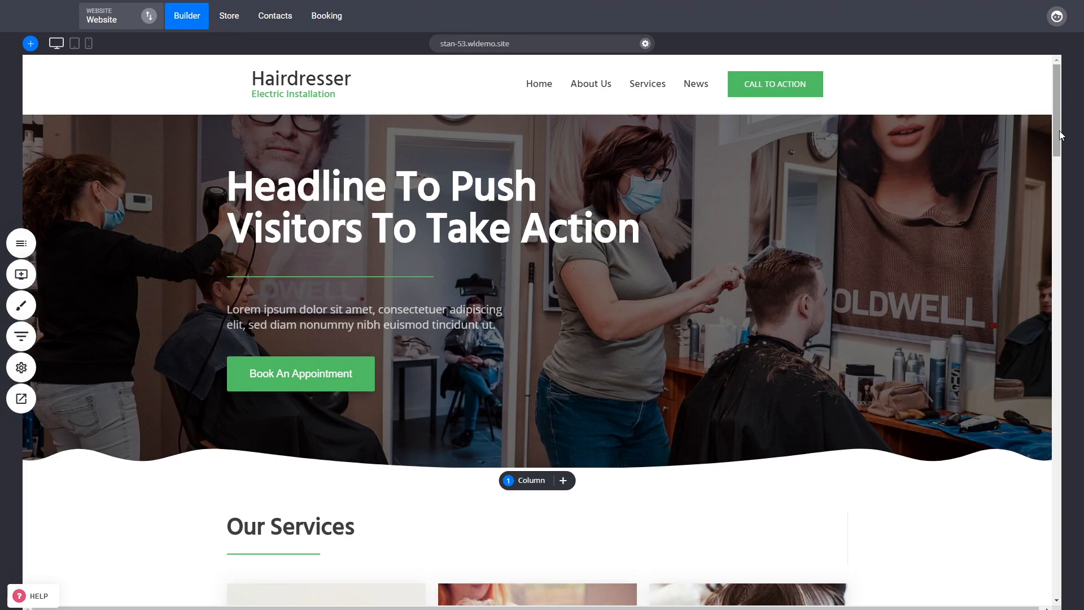
Examine the page content from the Starters section down to the "Call To Action Headline", and return to "Our Services".
{"action": "left_click_drag", "start_coordinate": [1060, 135], "coordinate": [1053, 330]}
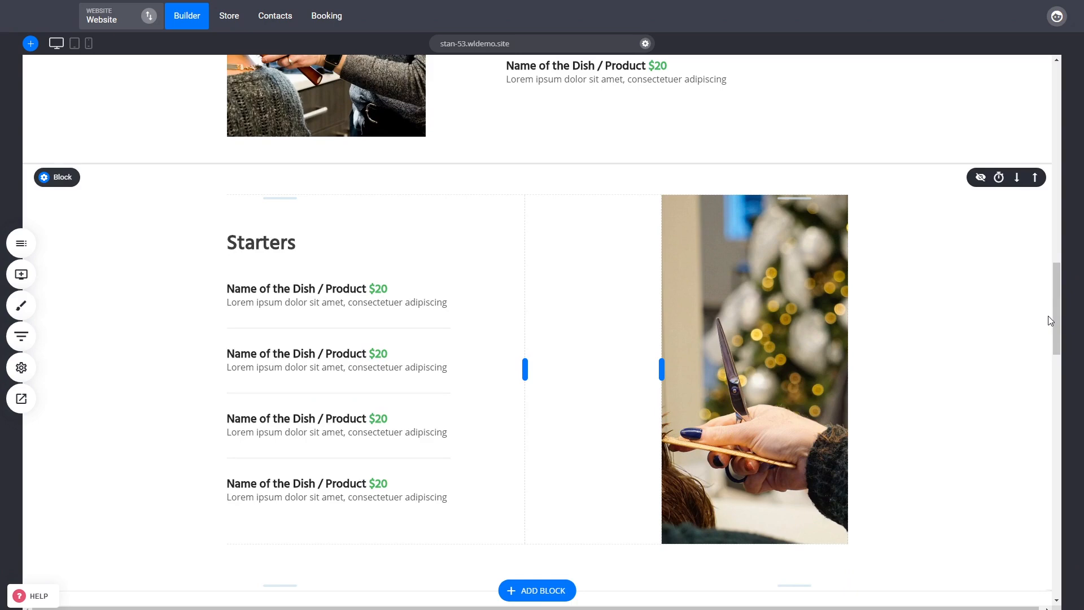
{"action": "scroll", "coordinate": [920, 500], "scroll_direction": "down", "scroll_amount": 5}
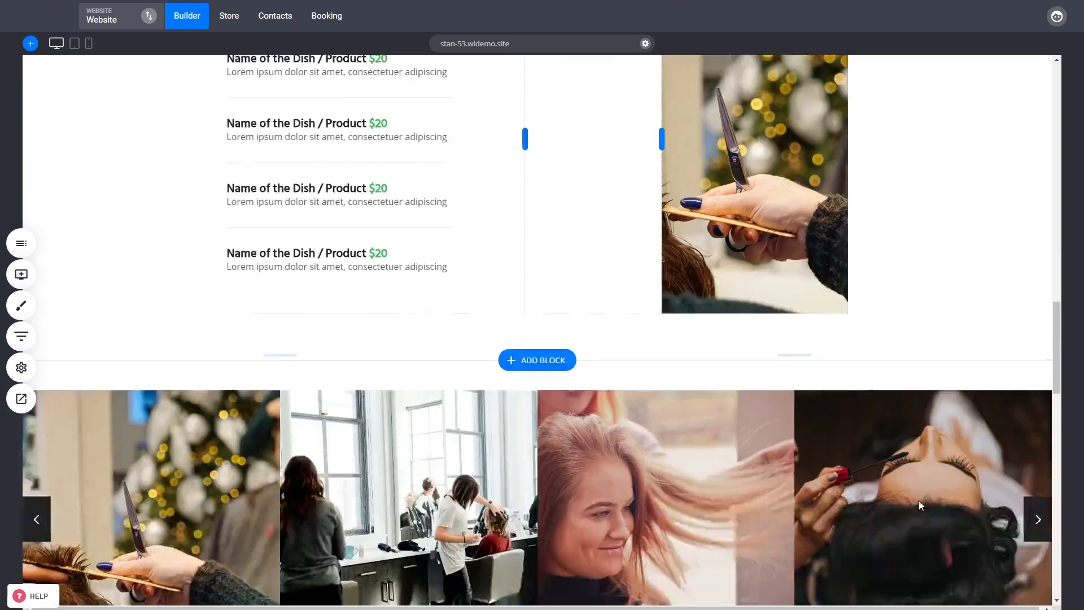
{"action": "scroll", "coordinate": [919, 501], "scroll_direction": "down", "scroll_amount": 4}
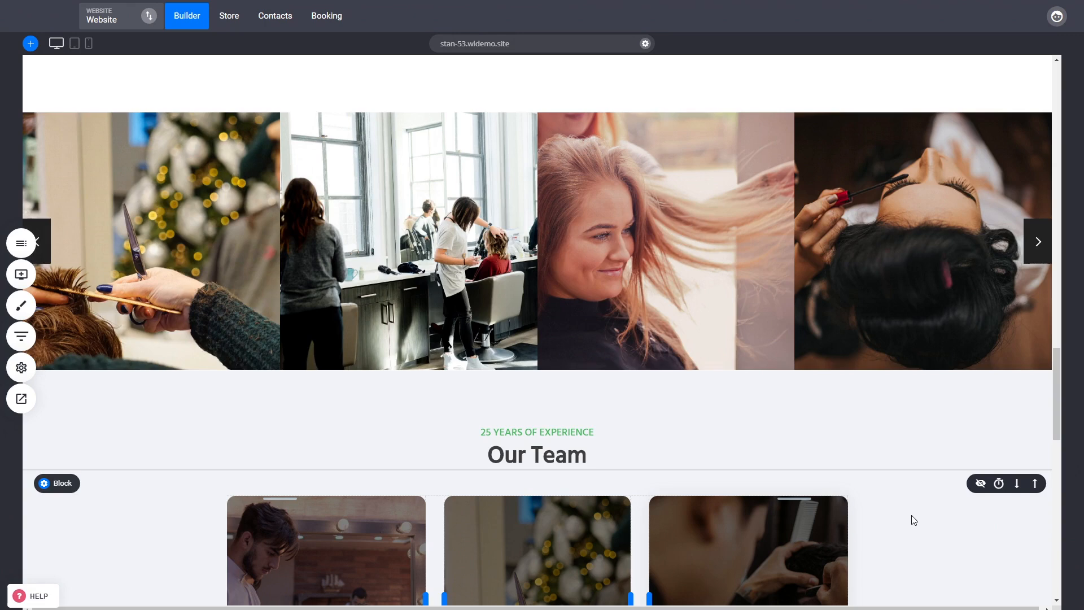
{"action": "scroll", "coordinate": [914, 520], "scroll_direction": "down", "scroll_amount": 4}
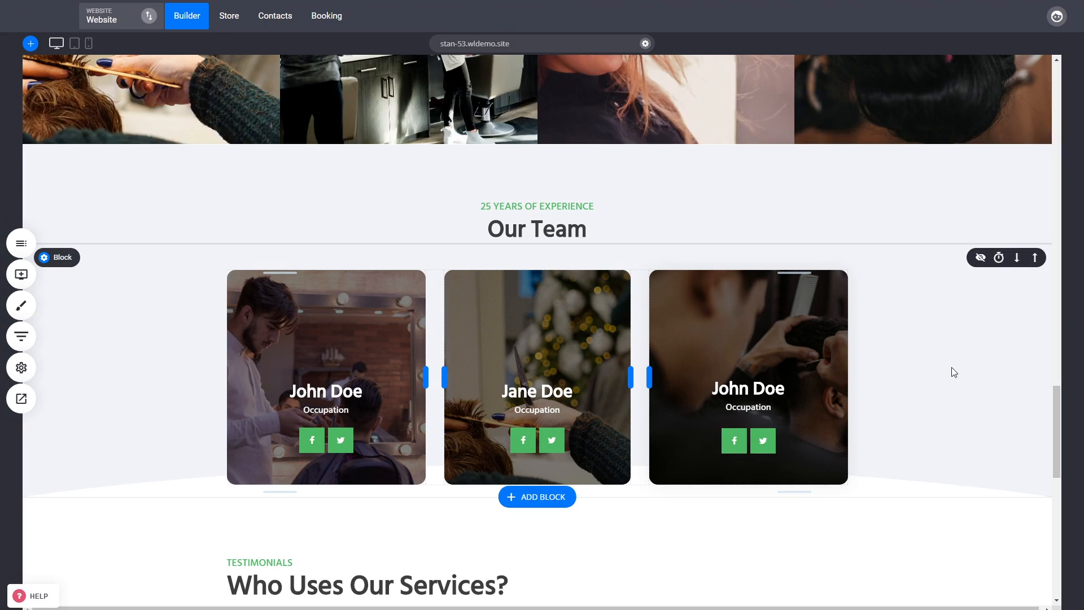
{"action": "scroll", "coordinate": [954, 371], "scroll_direction": "down", "scroll_amount": 4}
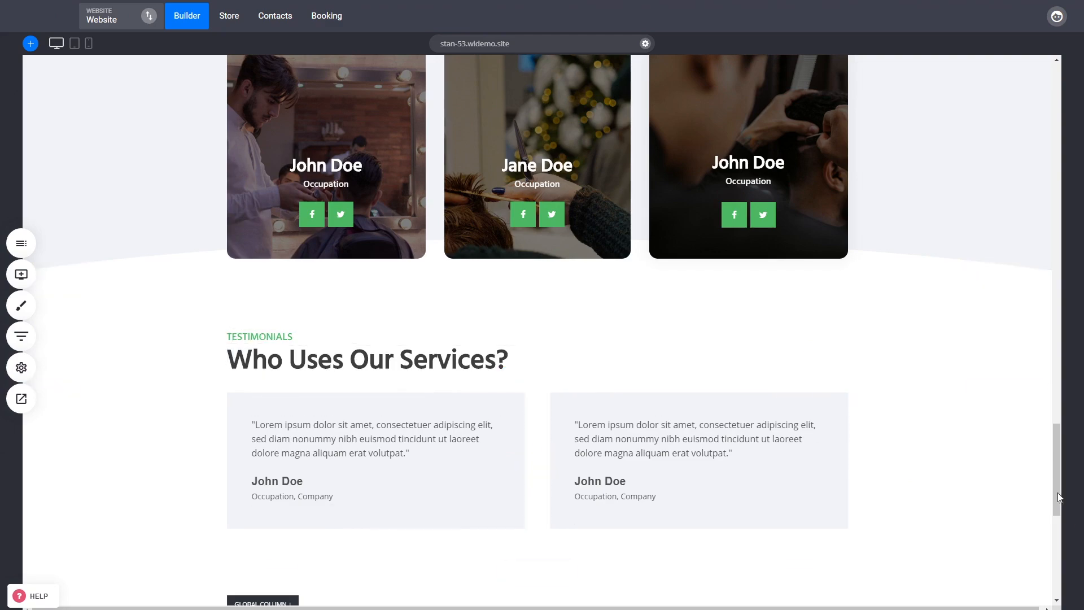
{"action": "scroll", "coordinate": [1058, 497], "scroll_direction": "down", "scroll_amount": 4}
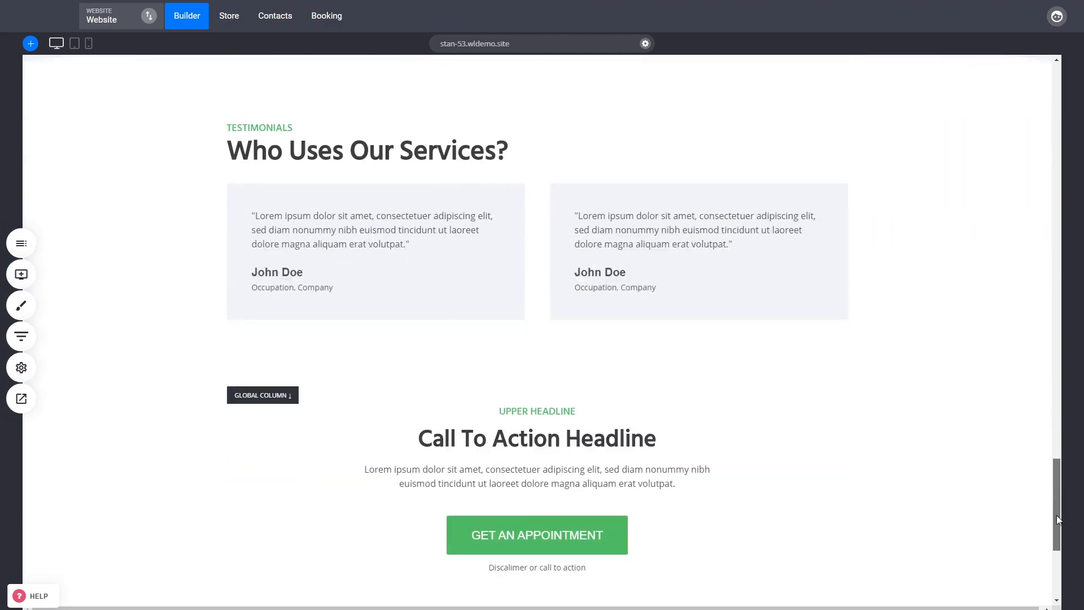
{"action": "left_click_drag", "start_coordinate": [1058, 520], "coordinate": [1057, 154]}
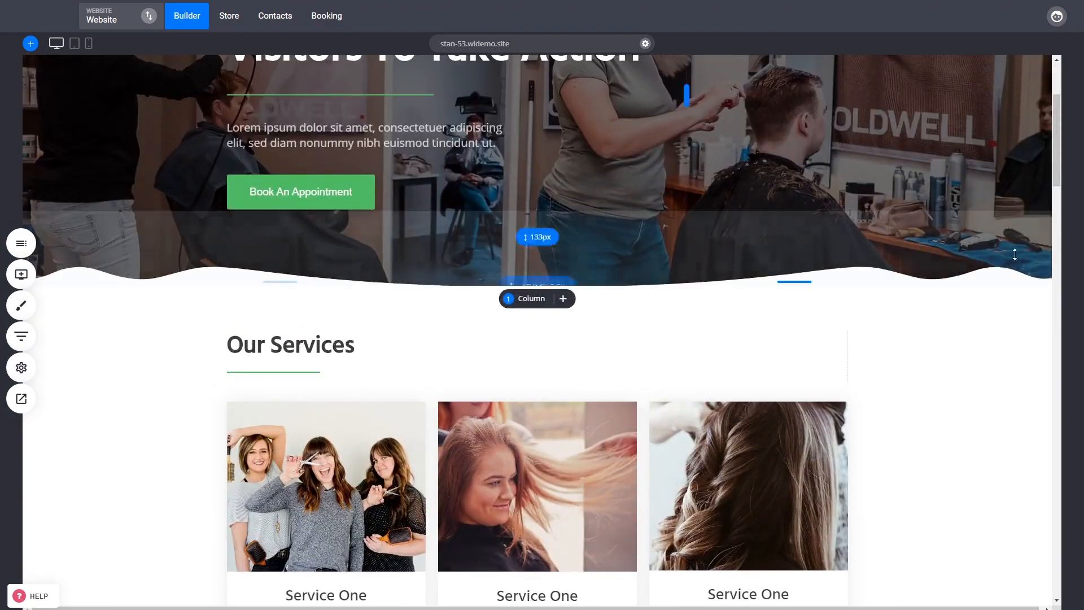
View the image settings of the middle service card with the image description field, close them, and return to the hero section.
{"action": "scroll", "coordinate": [972, 466], "scroll_direction": "up", "scroll_amount": 3}
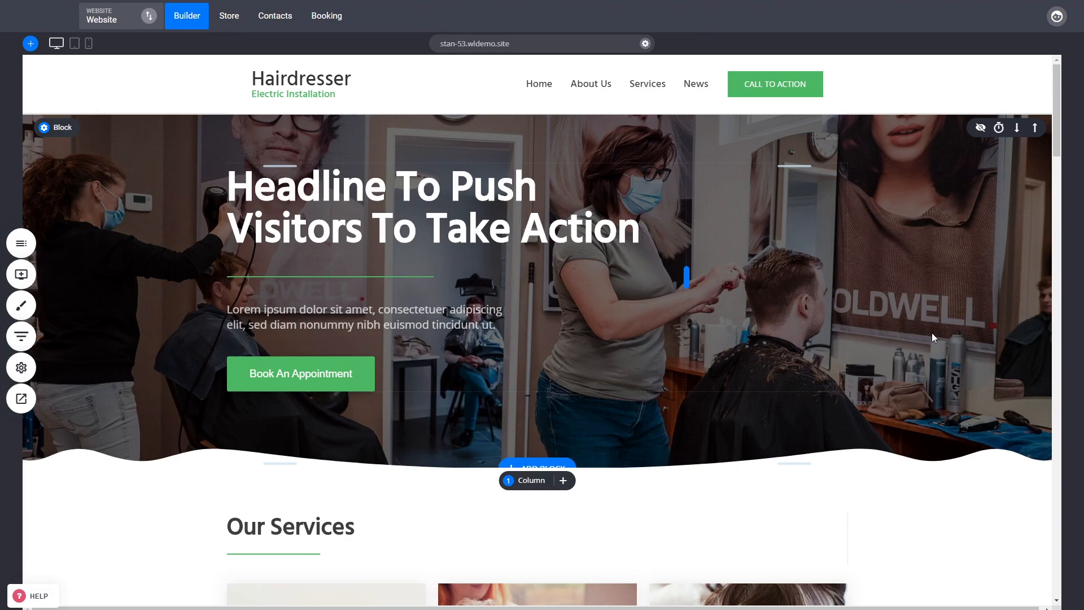
{"action": "left_click_drag", "start_coordinate": [1059, 133], "coordinate": [1059, 189]}
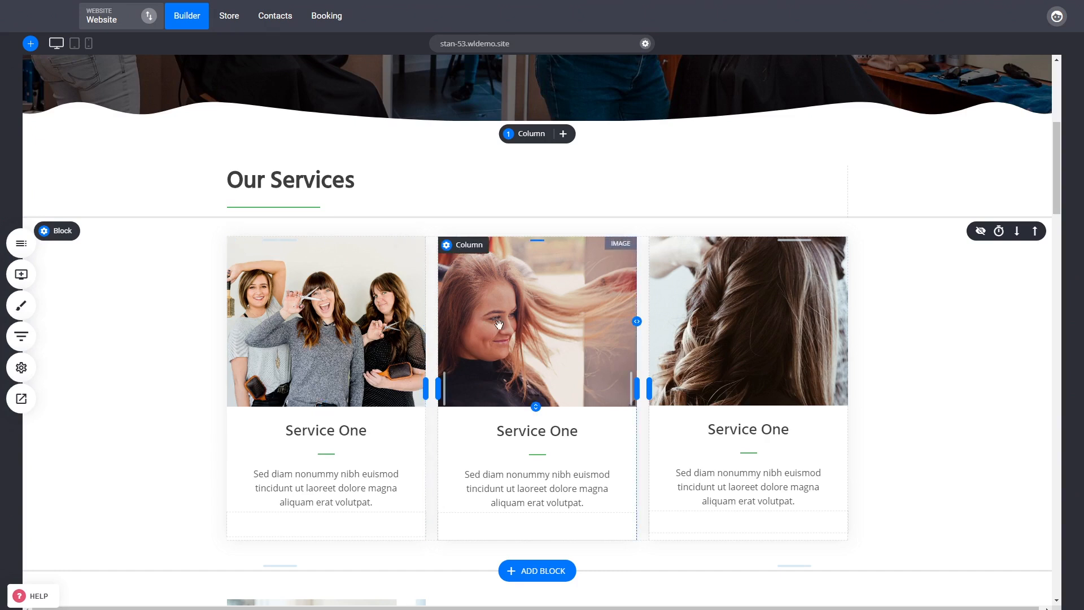
{"action": "left_click", "coordinate": [517, 324]}
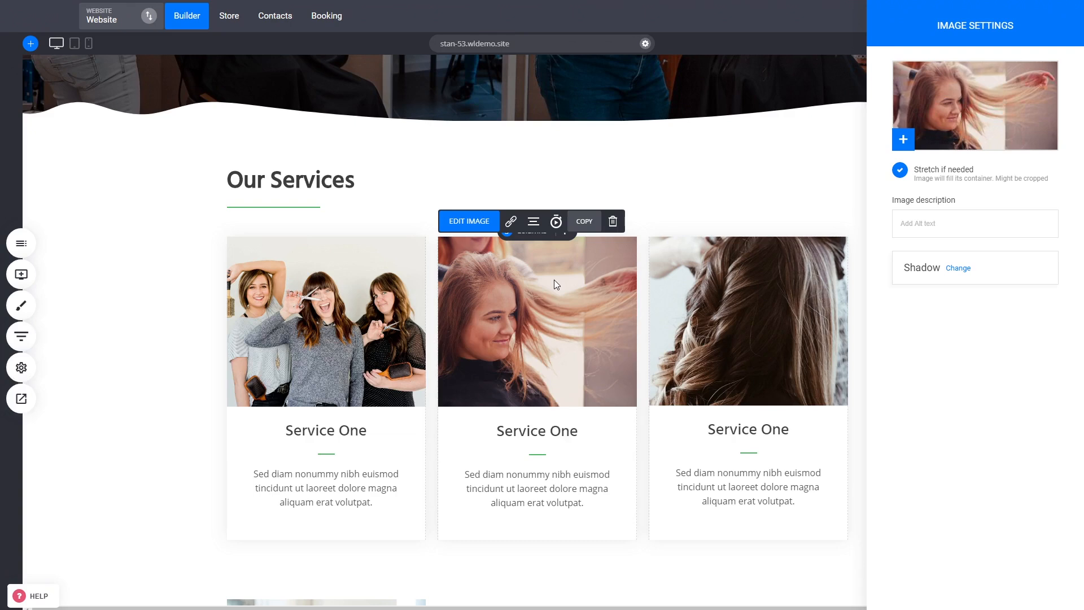
{"action": "key", "text": "Escape"}
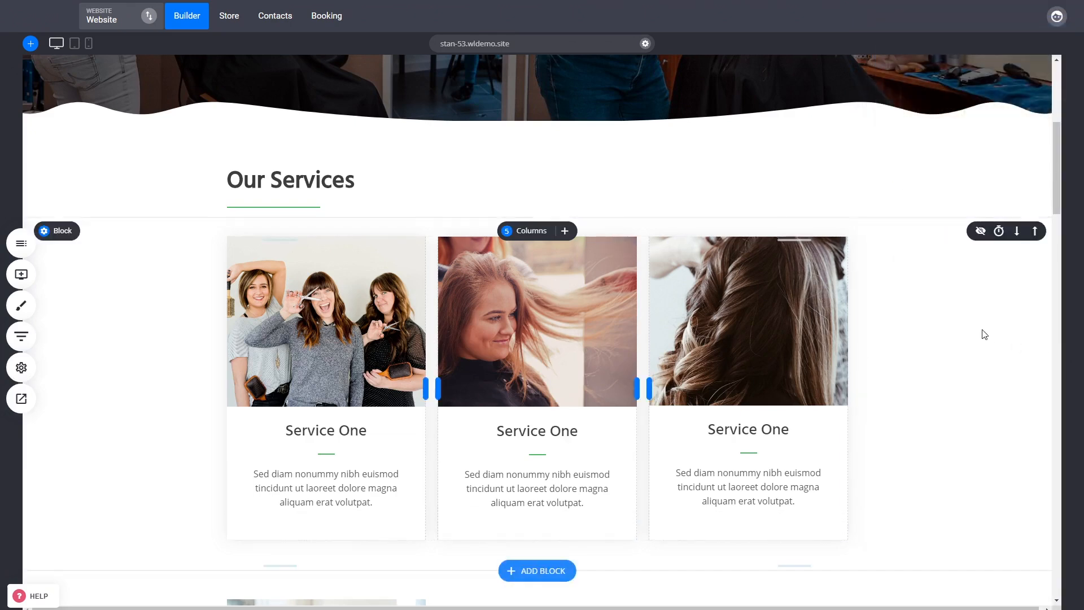
{"action": "left_click_drag", "start_coordinate": [1059, 206], "coordinate": [1058, 226]}
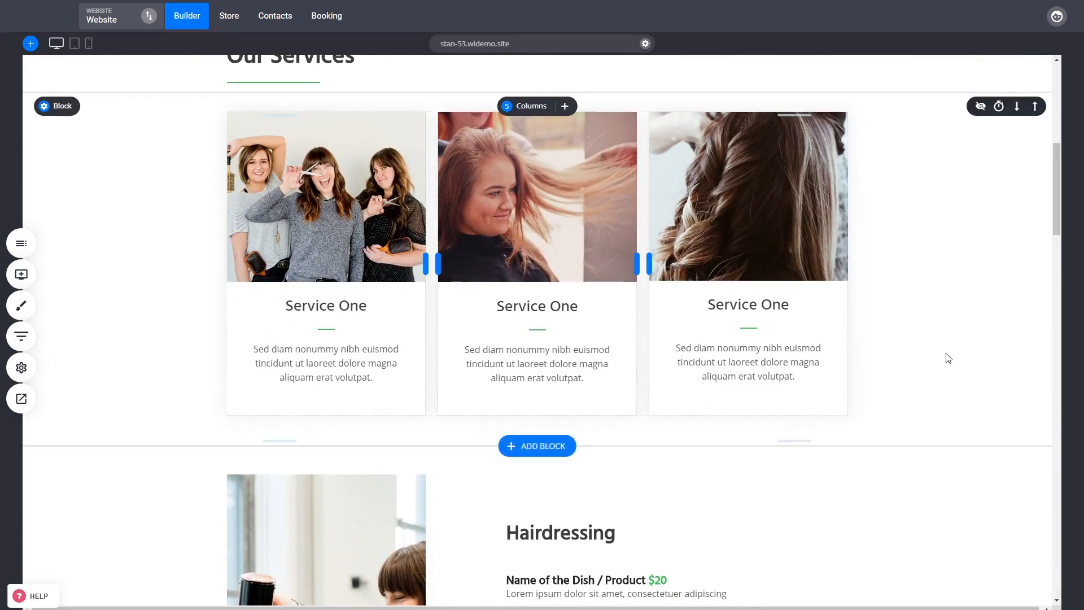
{"action": "scroll", "coordinate": [946, 358], "scroll_direction": "up", "scroll_amount": 5}
{"action": "scroll", "coordinate": [909, 330], "scroll_direction": "up", "scroll_amount": 3}
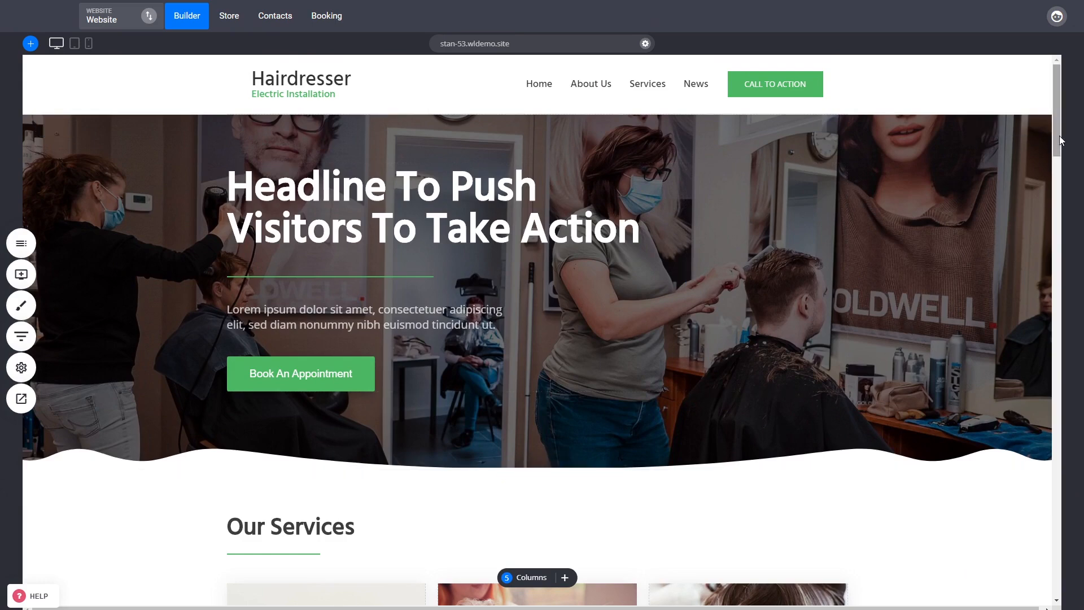
View the third service card's image settings and Alt text field, close them without changes, and return to the hero headline.
{"action": "scroll", "coordinate": [890, 307], "scroll_direction": "down", "scroll_amount": 5}
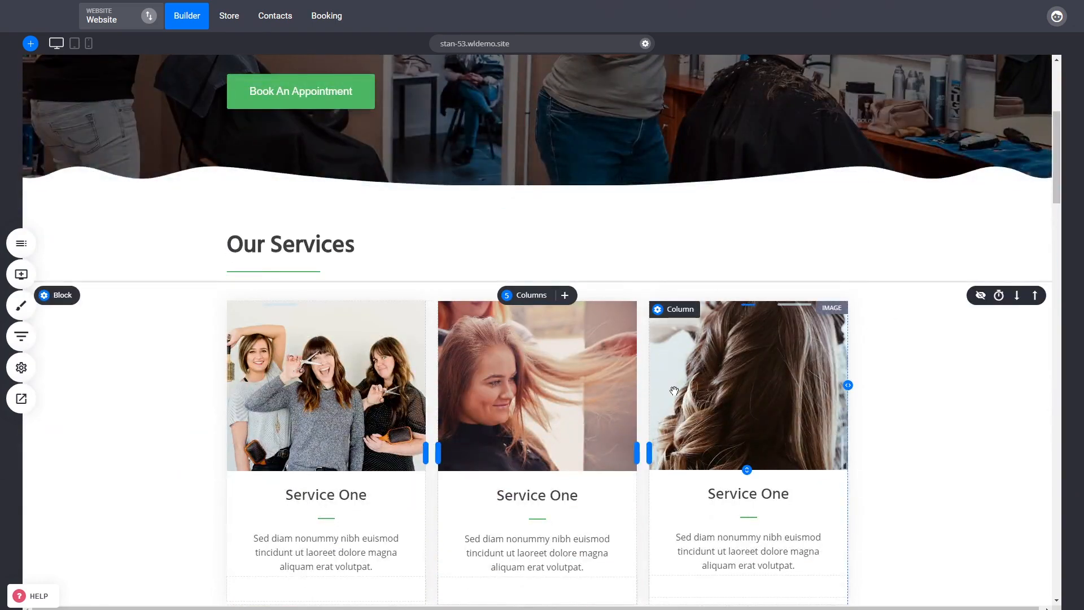
{"action": "left_click", "coordinate": [777, 390]}
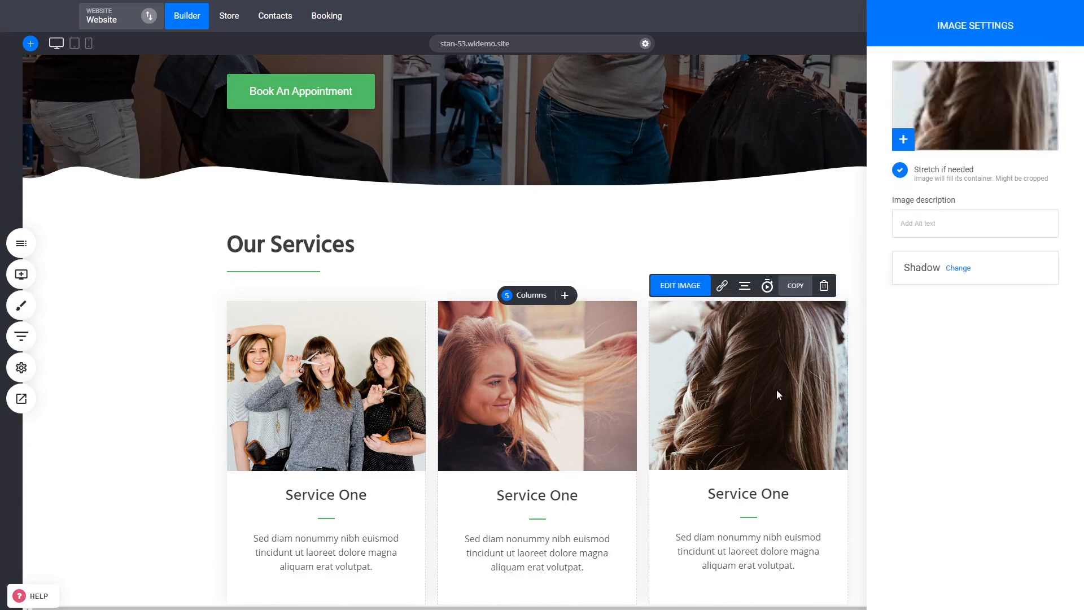
{"action": "key", "text": "Escape"}
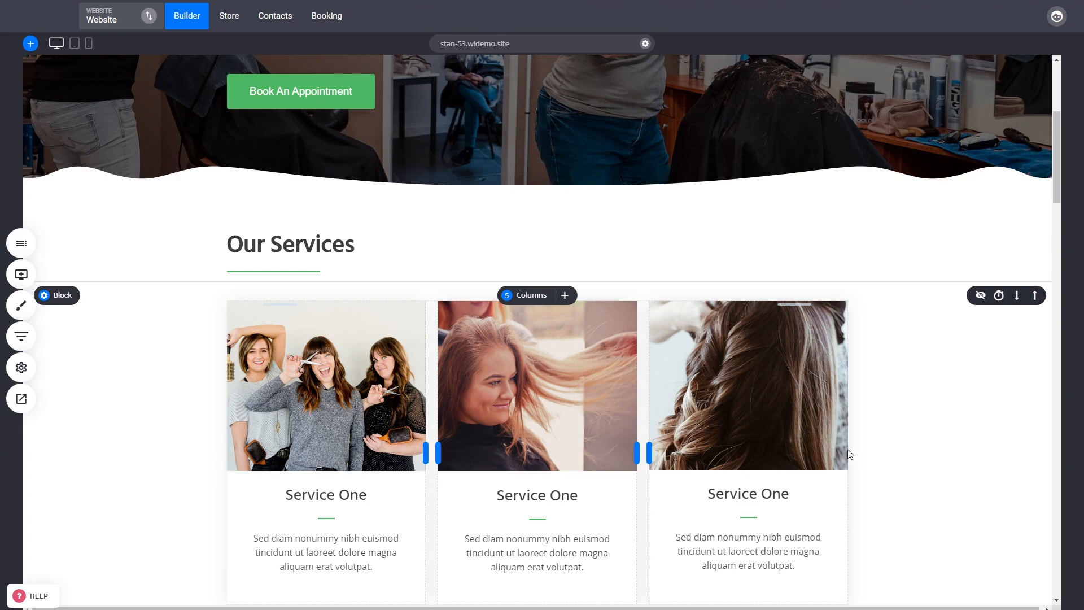
{"action": "left_click", "coordinate": [815, 435]}
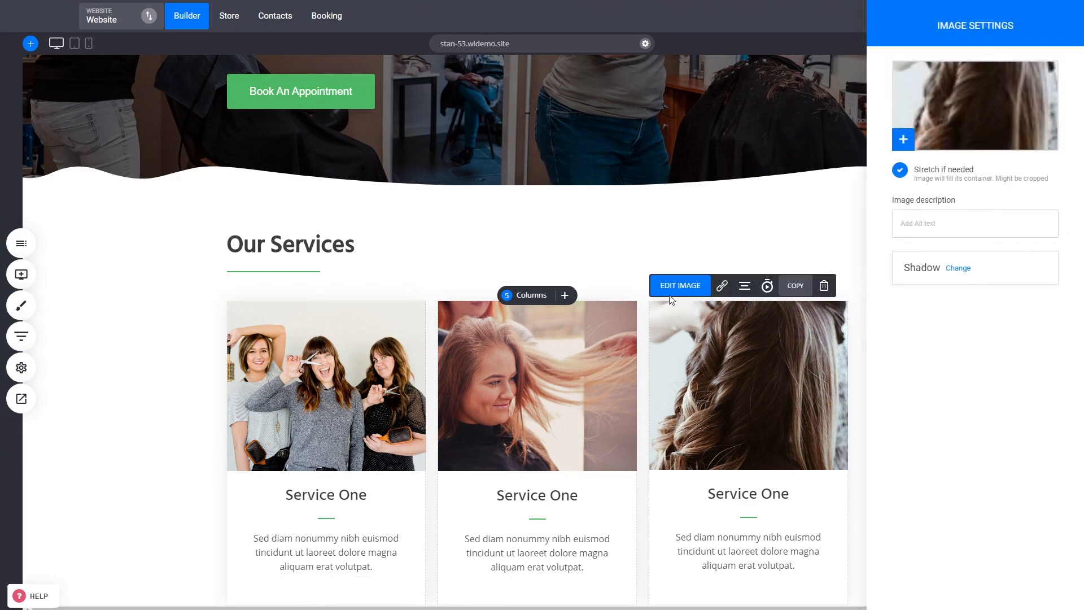
{"action": "left_click", "coordinate": [723, 219]}
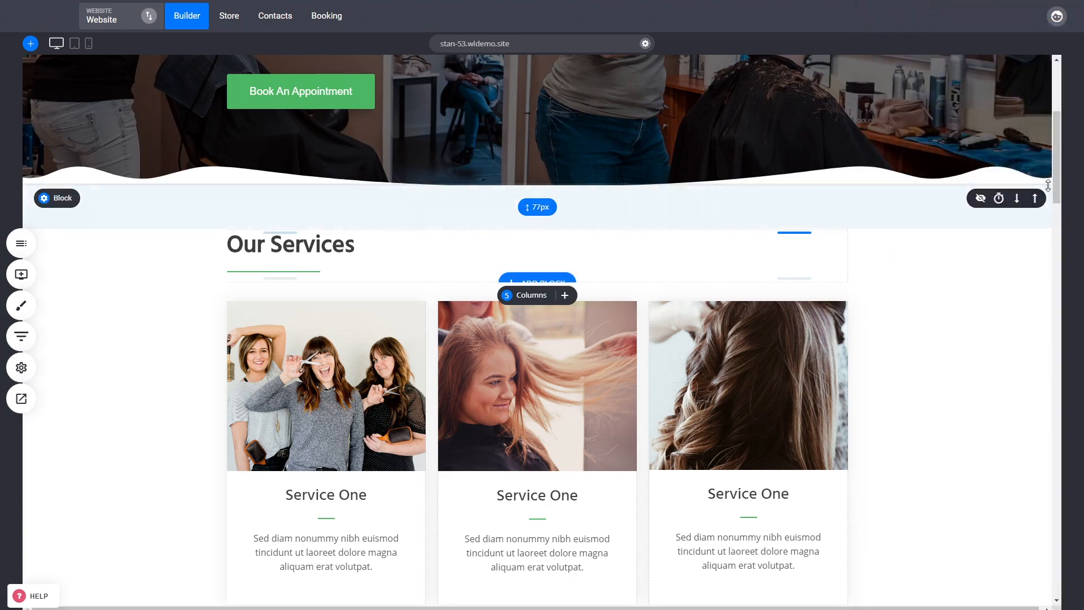
{"action": "left_click_drag", "start_coordinate": [1060, 174], "coordinate": [1066, 113]}
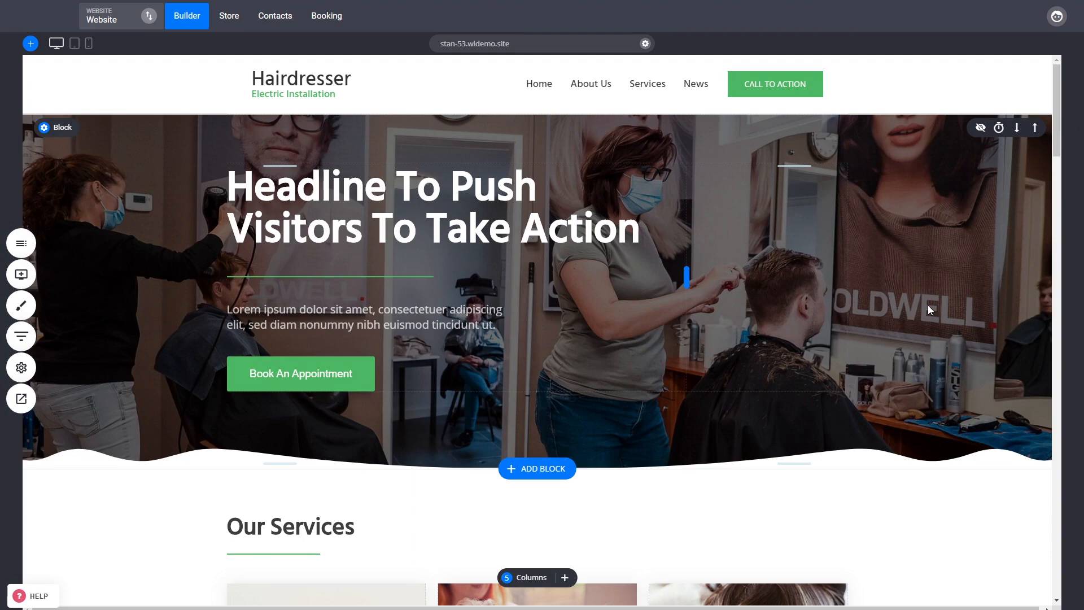
View the home page's SEO info and the website's general settings, closing both without changes.
{"action": "left_click", "coordinate": [21, 367]}
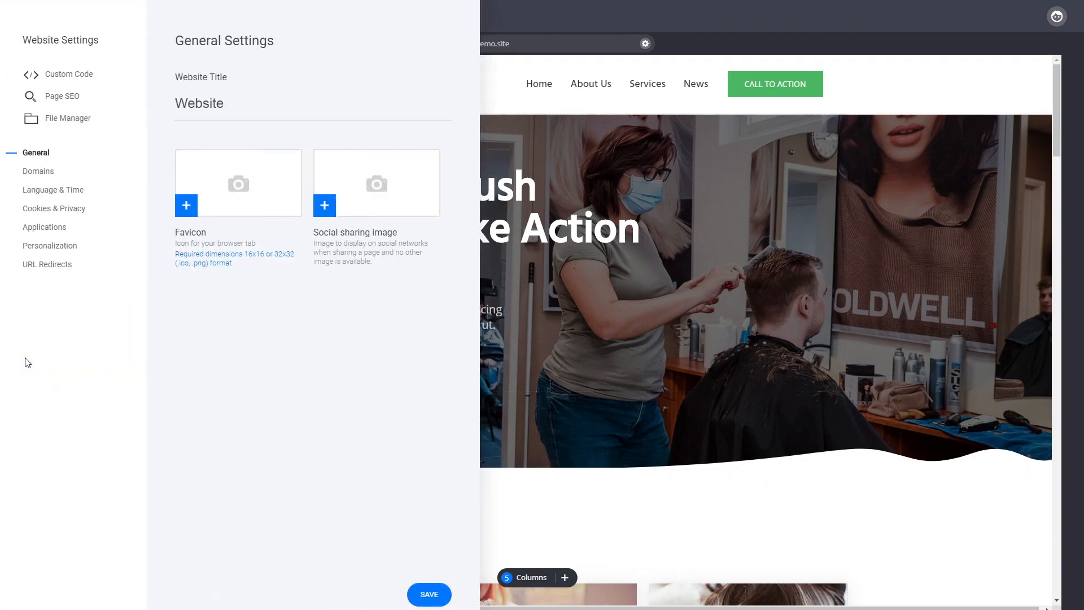
{"action": "left_click", "coordinate": [56, 97]}
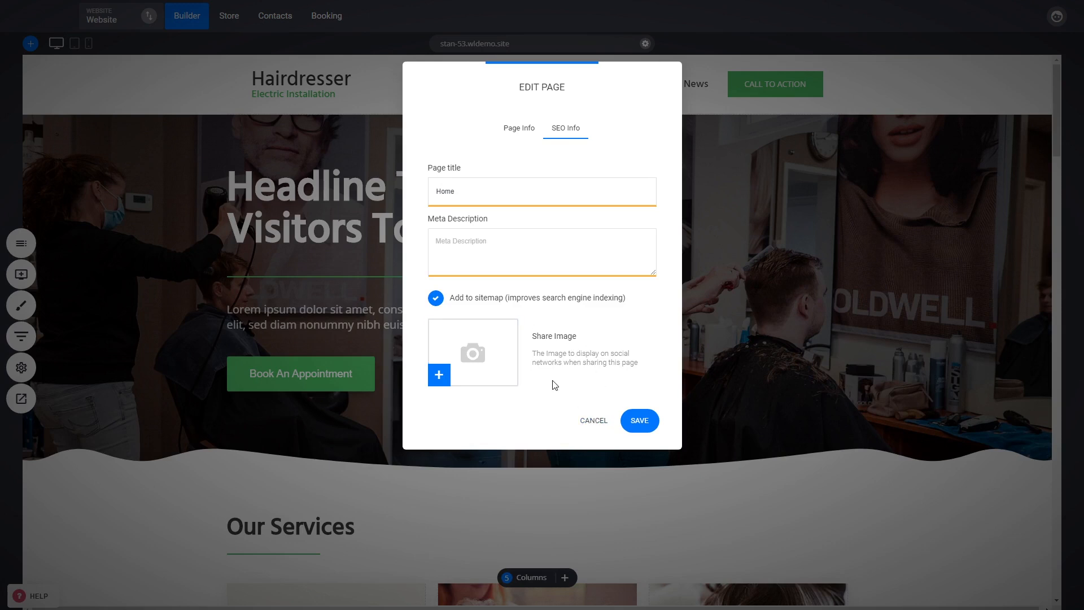
{"action": "left_click", "coordinate": [589, 423]}
{"action": "left_click", "coordinate": [21, 368]}
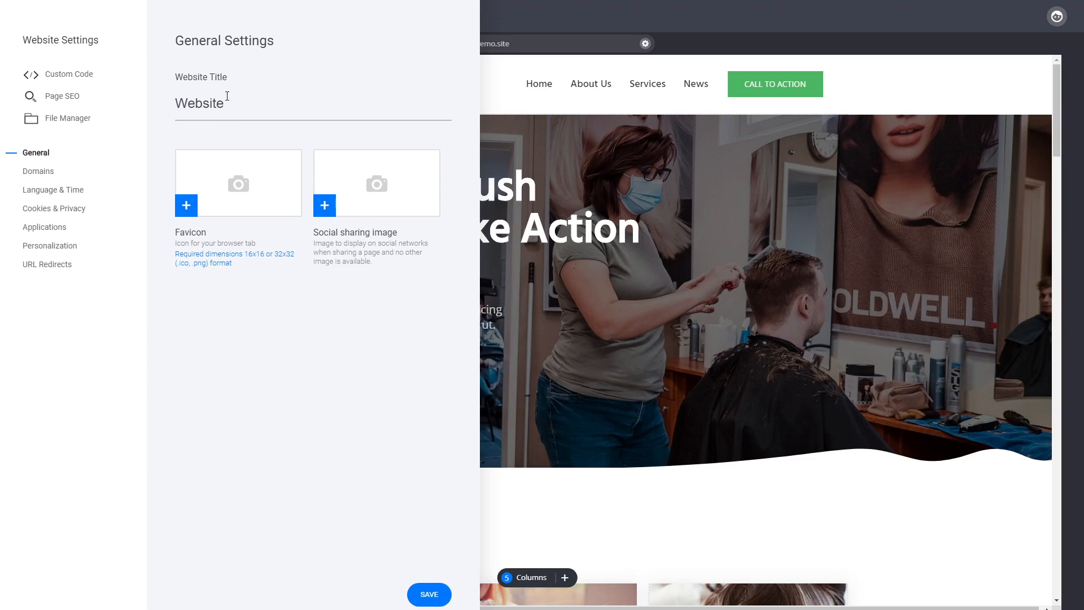
{"action": "left_click", "coordinate": [550, 170]}
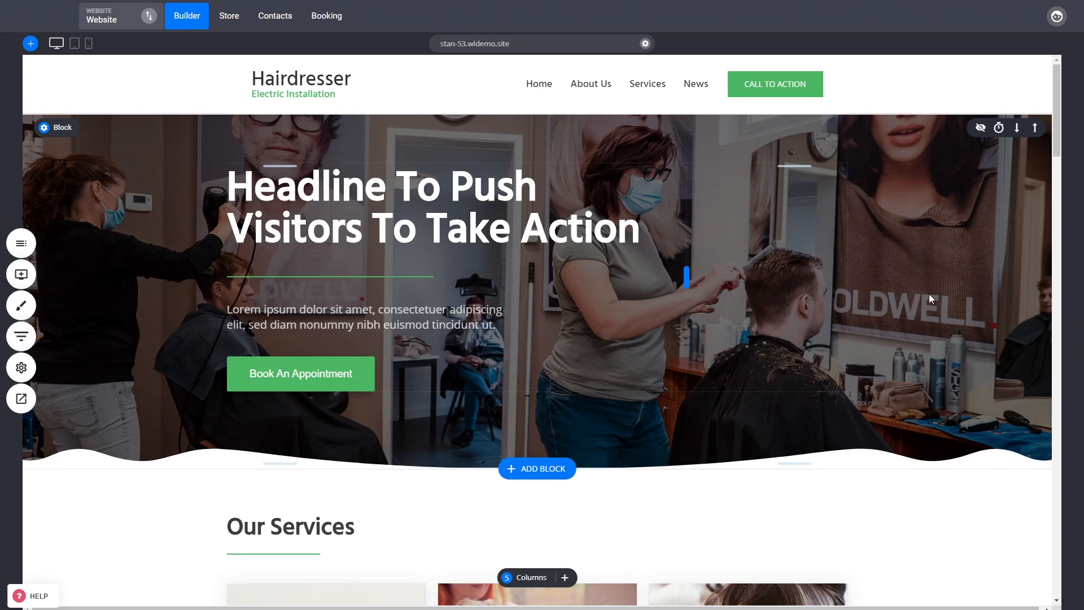
View the header levels offered for the hero headline, and review the page headings down to the Hairdressing section and back.
{"action": "left_click", "coordinate": [375, 215]}
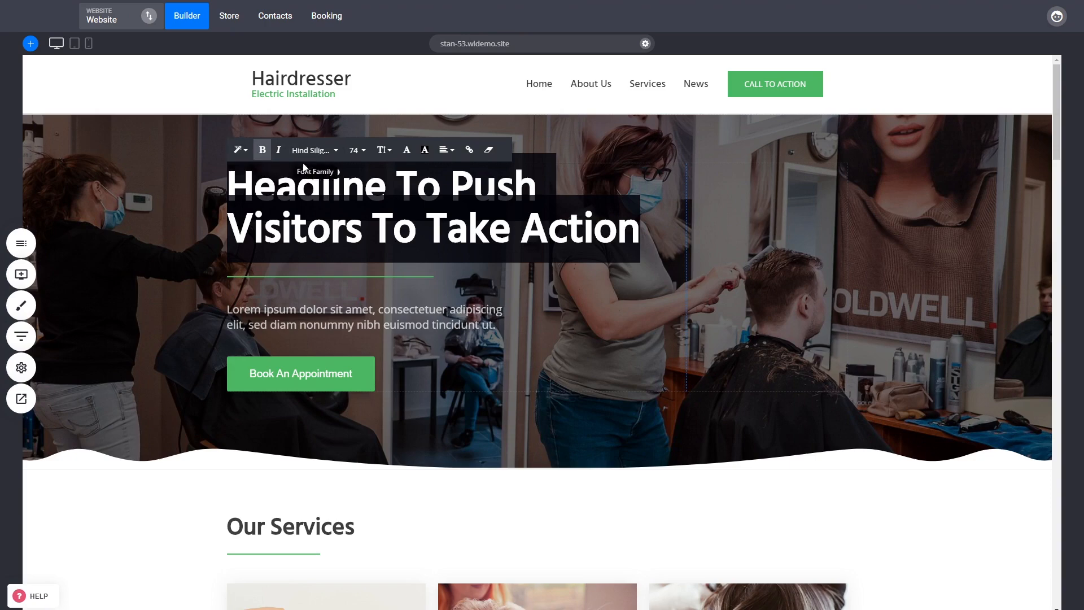
{"action": "left_click", "coordinate": [243, 151]}
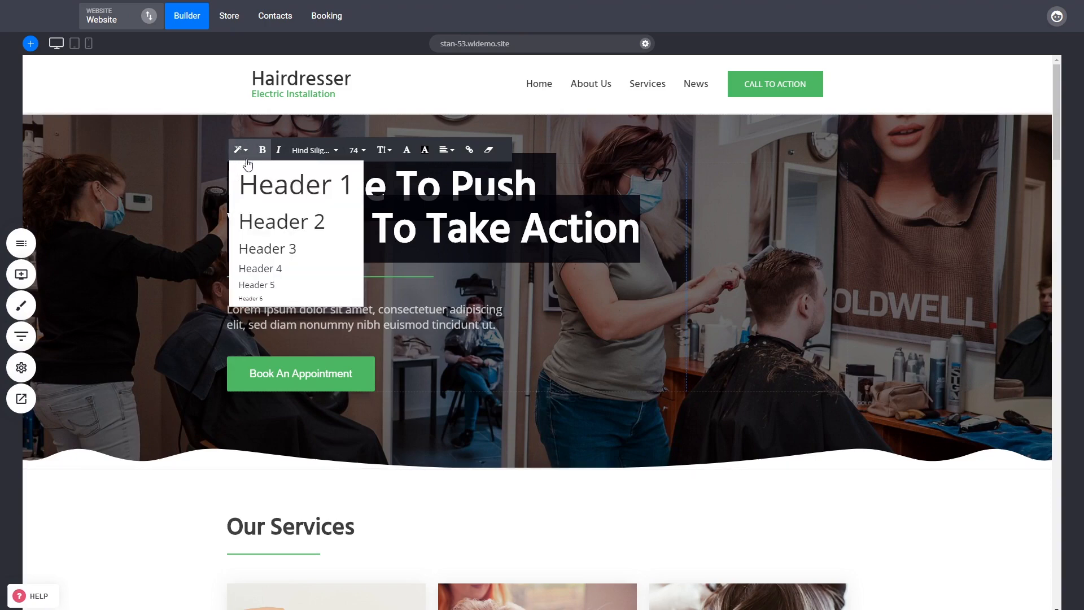
{"action": "left_click", "coordinate": [252, 182]}
{"action": "scroll", "coordinate": [243, 305], "scroll_direction": "down", "scroll_amount": 4}
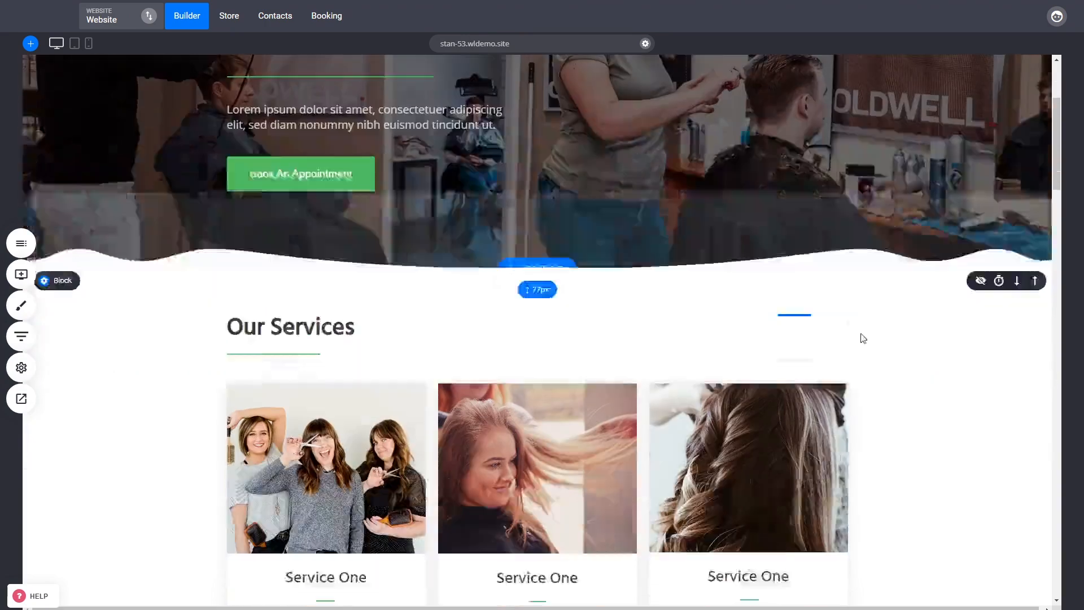
{"action": "scroll", "coordinate": [243, 305], "scroll_direction": "down", "scroll_amount": 8}
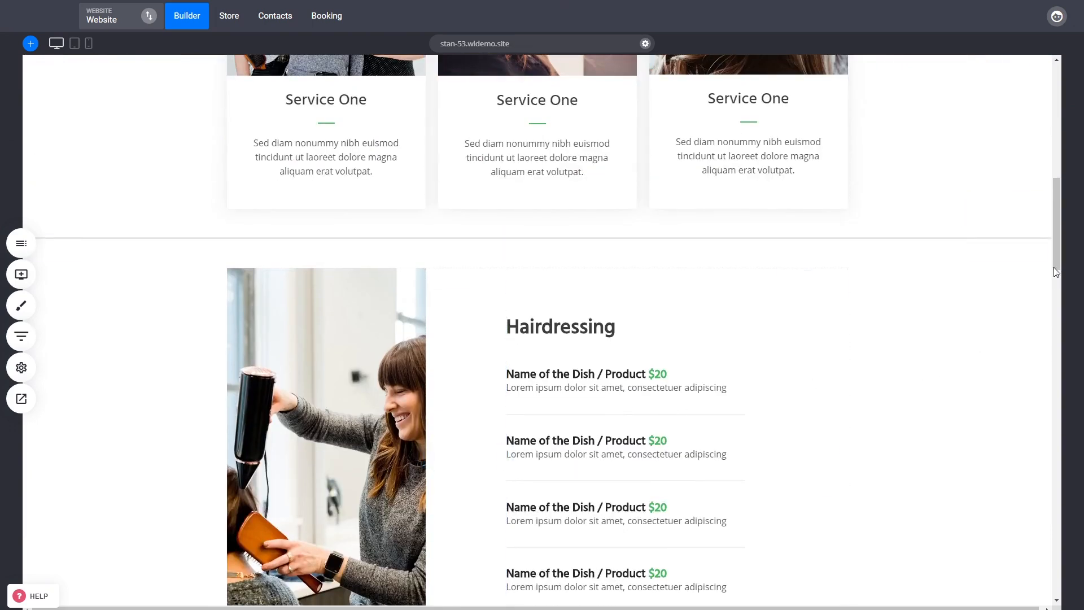
{"action": "scroll", "coordinate": [934, 436], "scroll_direction": "up", "scroll_amount": 6}
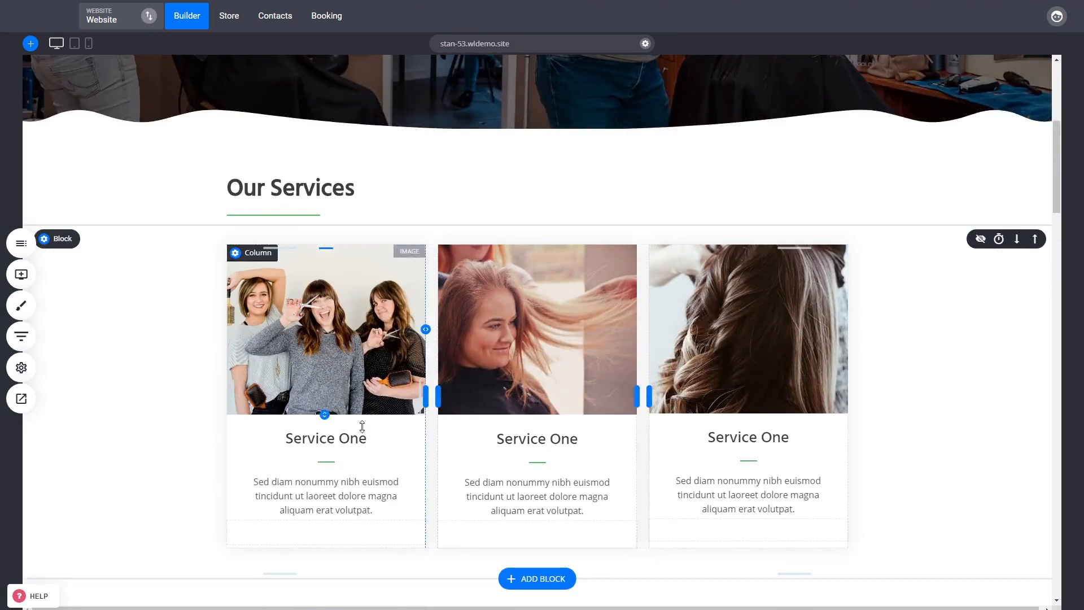
{"action": "scroll", "coordinate": [886, 426], "scroll_direction": "up", "scroll_amount": 6}
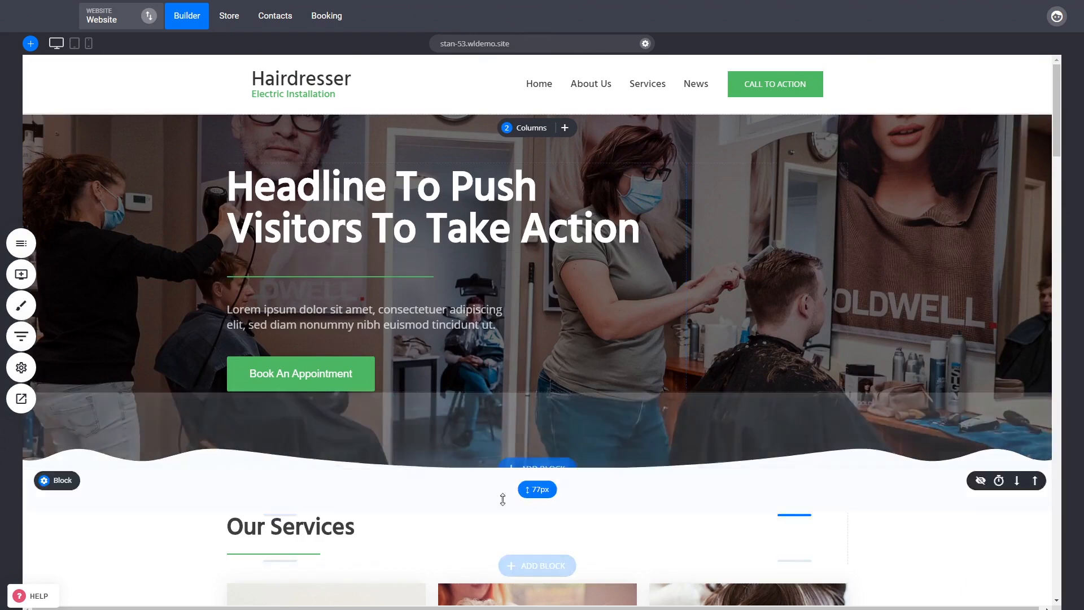